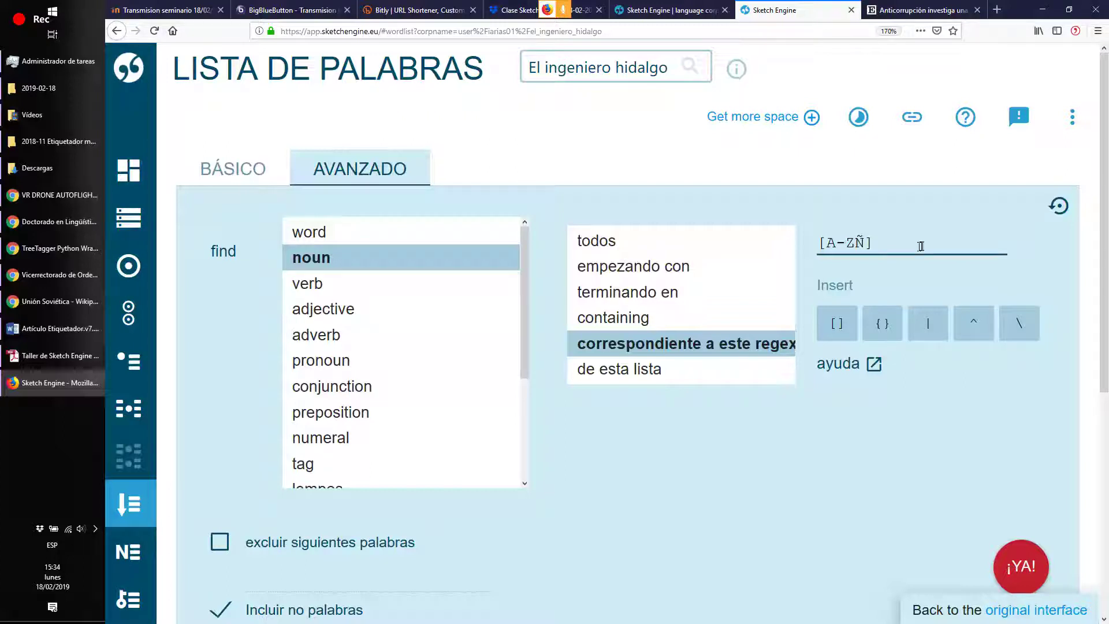
# - Add the quantifier {2,3} to the regex [A-ZÑ] and generate the noun word list for it
pyautogui.click(886, 325)
pyautogui.write('1,2')
pyautogui.press('BackSpace')
pyautogui.write('3')
pyautogui.press('BackSpace')
pyautogui.press('BackSpace')
pyautogui.press('BackSpace')
pyautogui.write('2,3')
pyautogui.click(1030, 566)
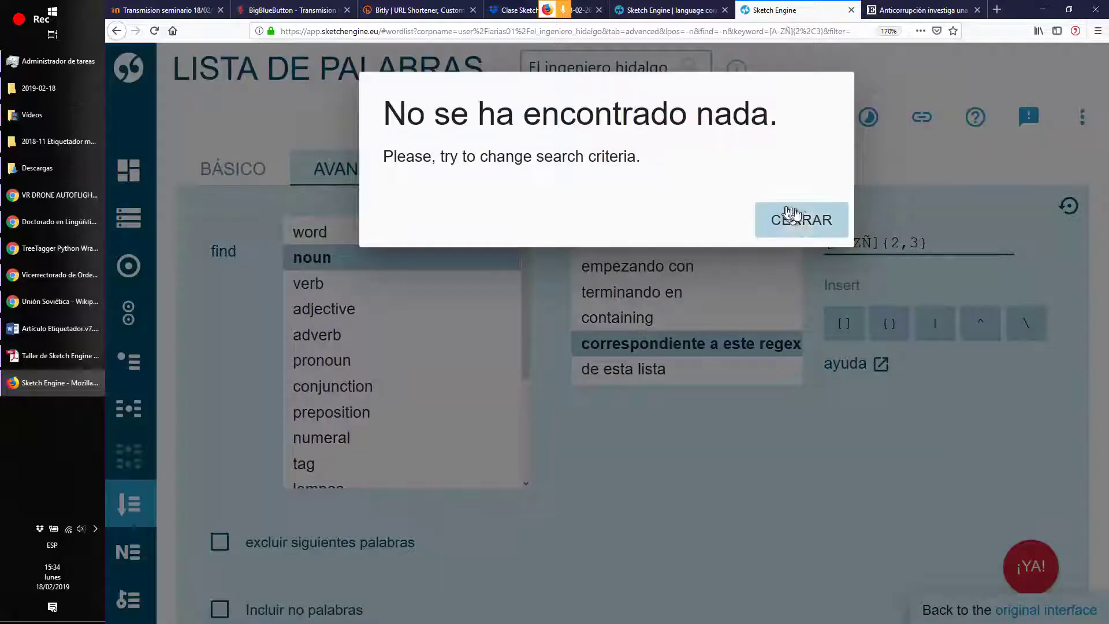
pyautogui.click(809, 220)
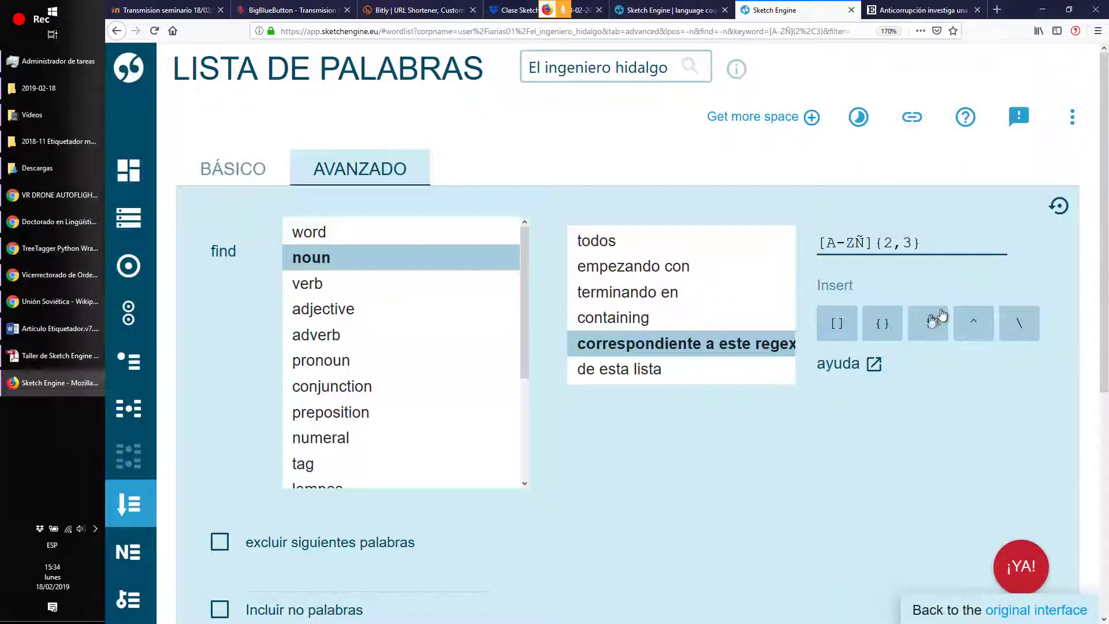
pyautogui.click(612, 67)
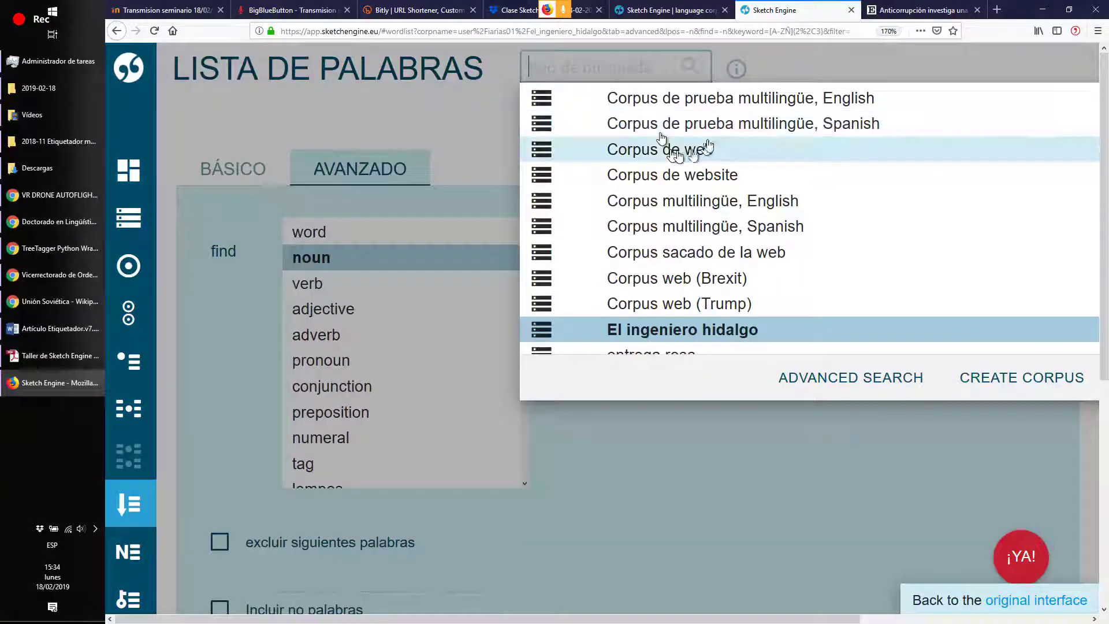
pyautogui.click(758, 521)
pyautogui.scroll(-5, 706, 473)
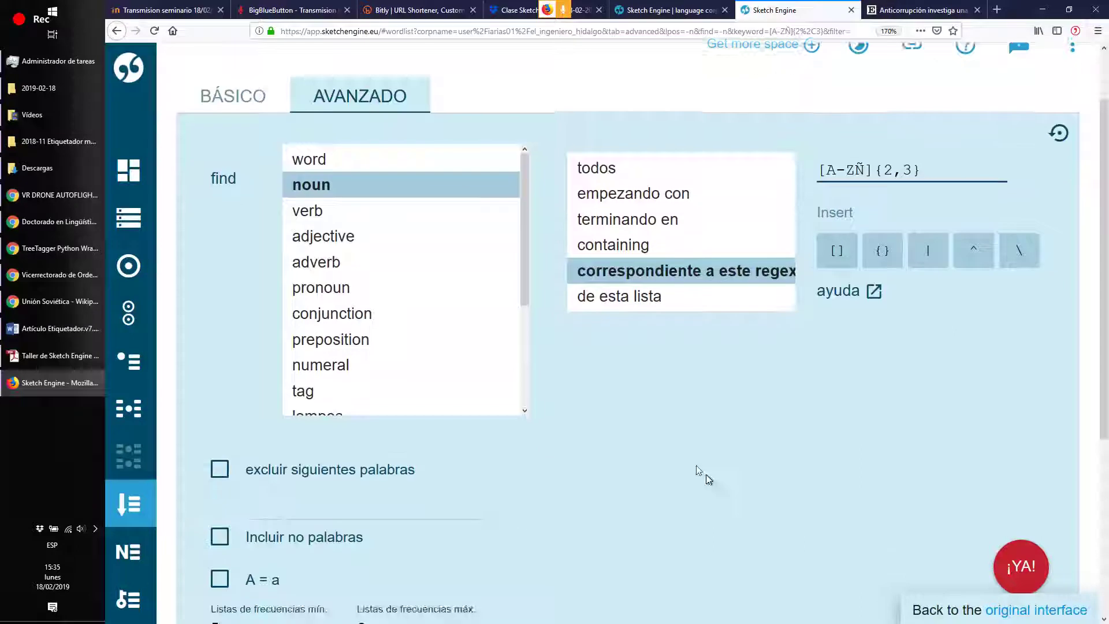
# - Run an advanced concordance query of the simple type for "molino" in the El ingeniero hidalgo corpus
pyautogui.click(128, 409)
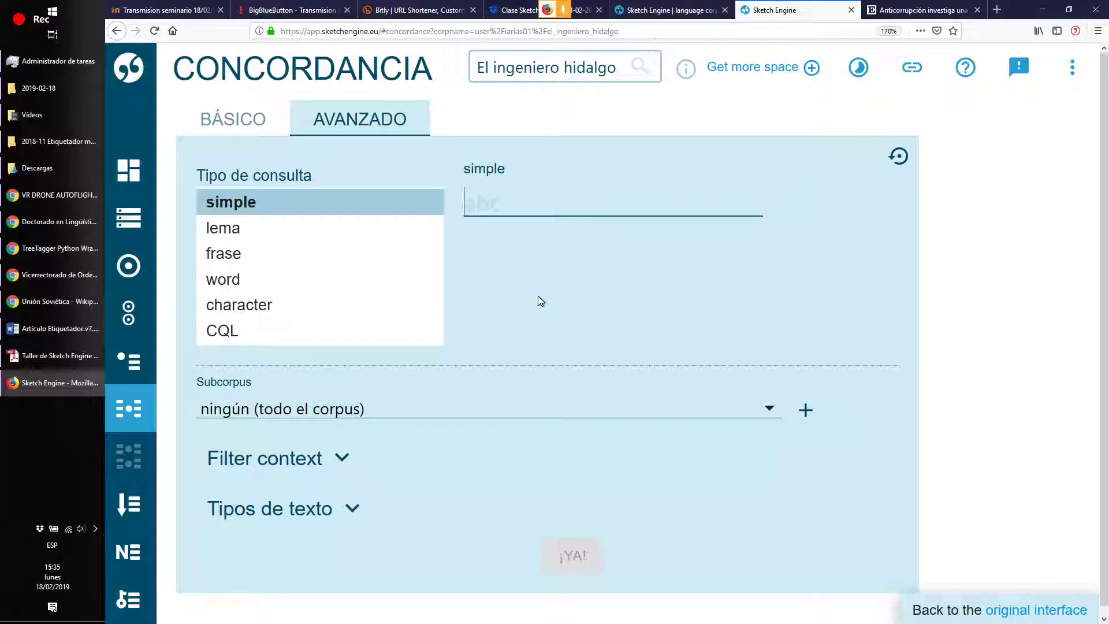
pyautogui.write('molino')
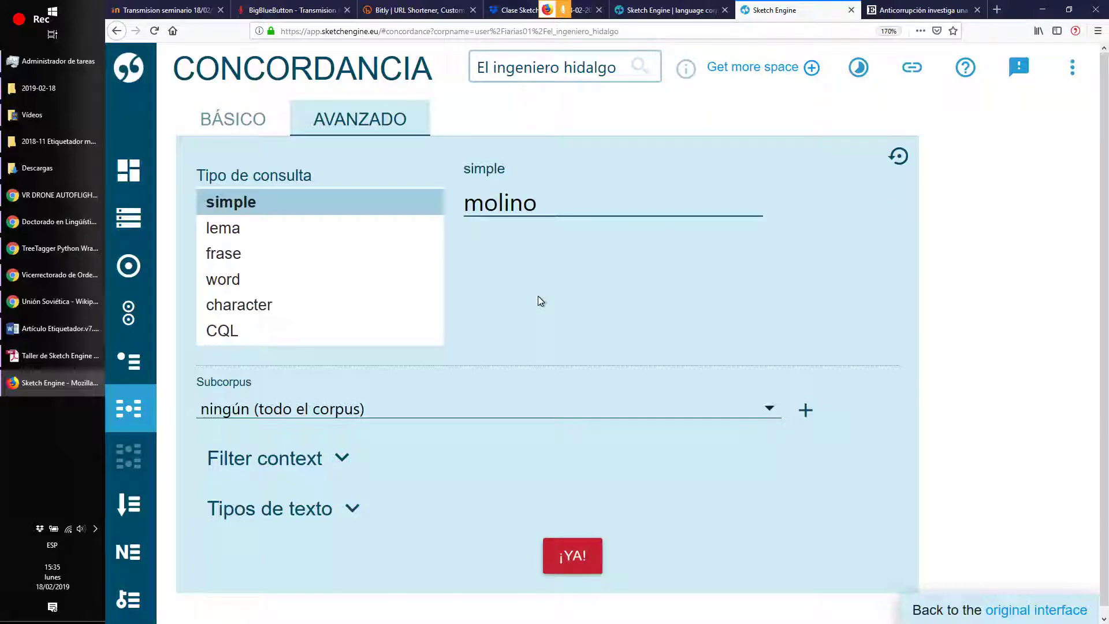
pyautogui.click(570, 557)
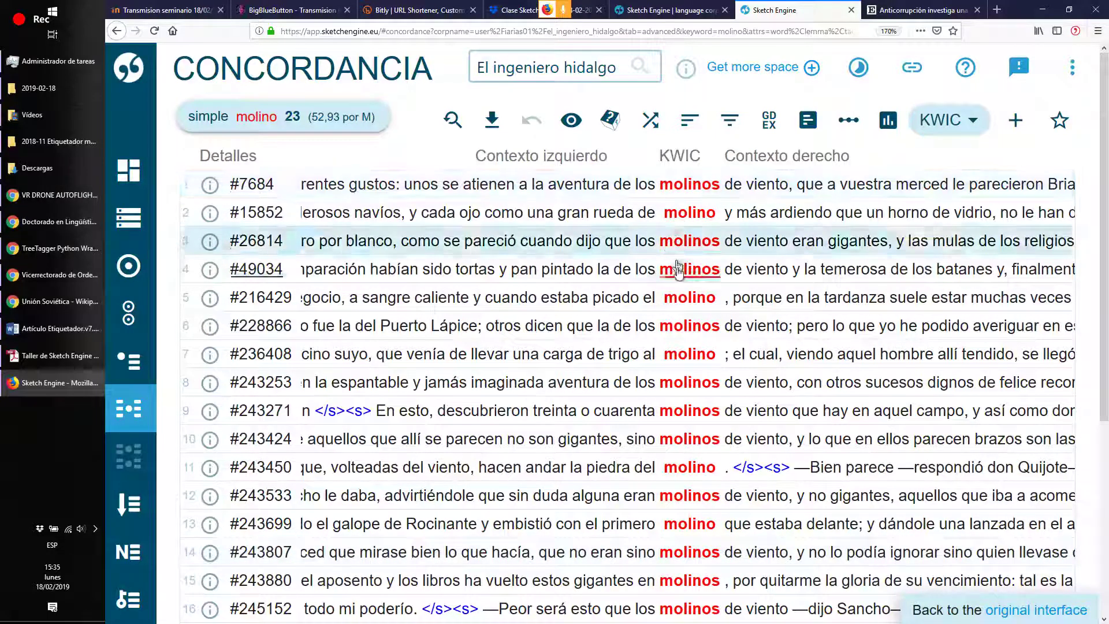
pyautogui.moveTo(680, 273)
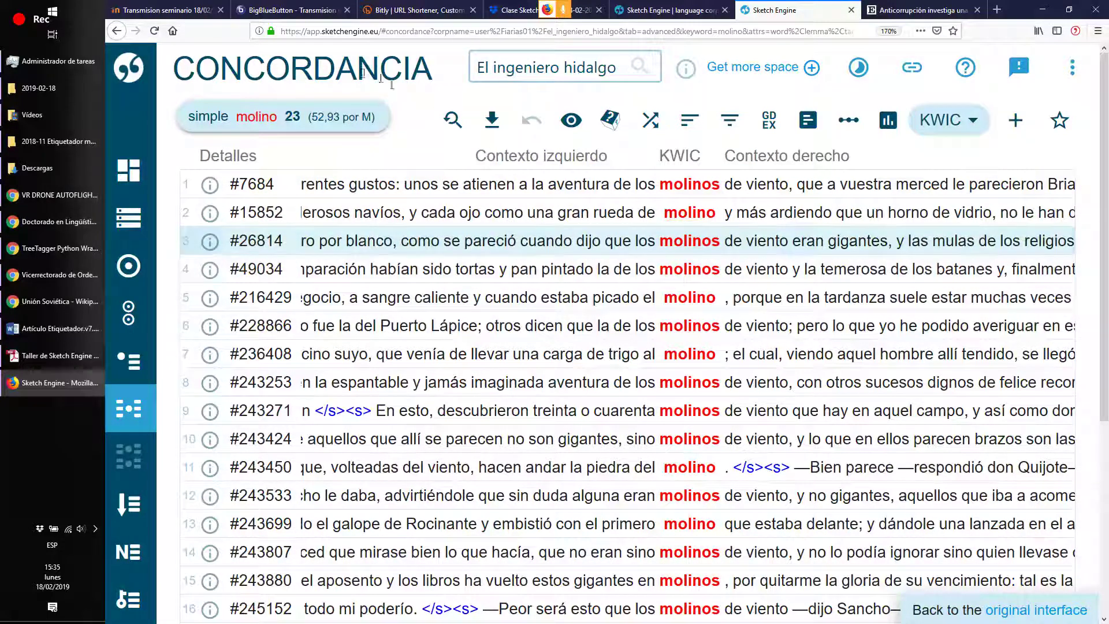
# - Change the simple concordance query to "molino de viento" and run it
pyautogui.click(451, 120)
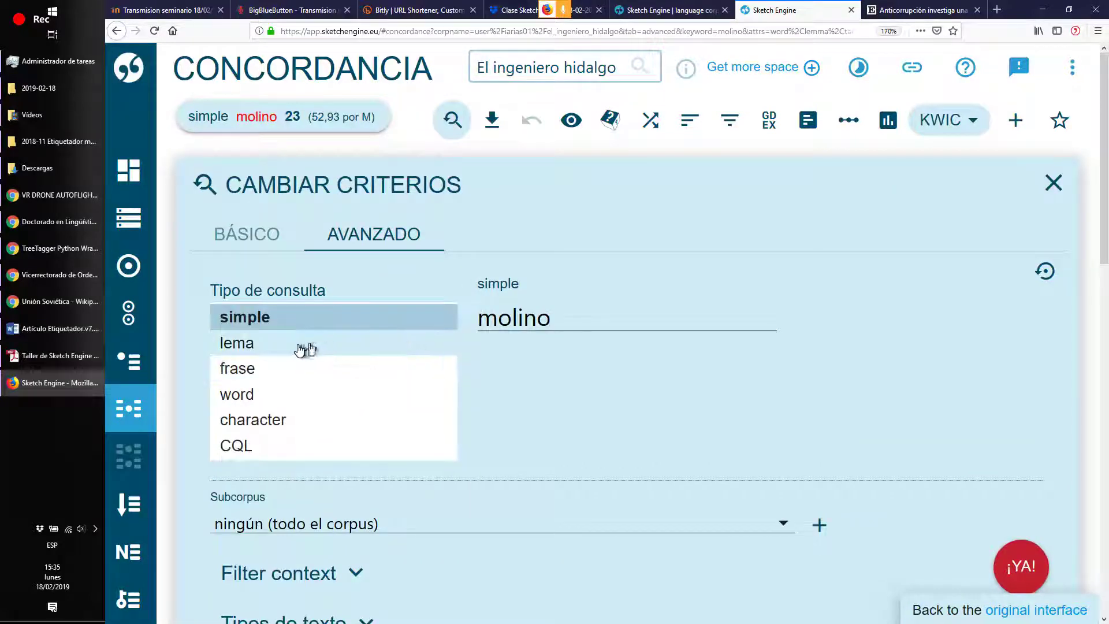
pyautogui.click(586, 312)
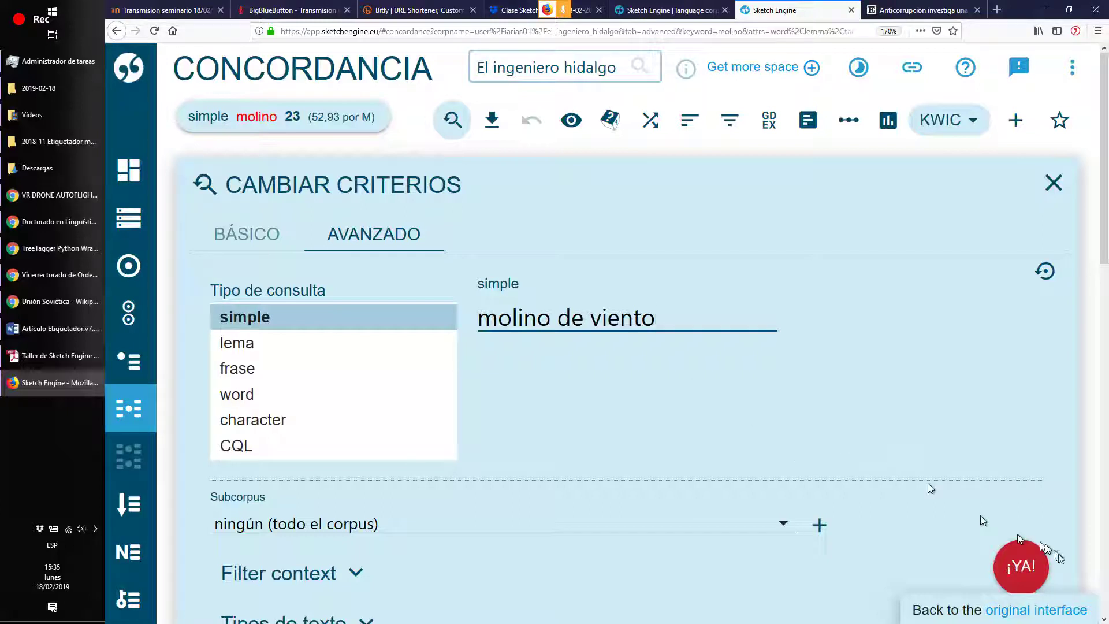
pyautogui.click(1030, 570)
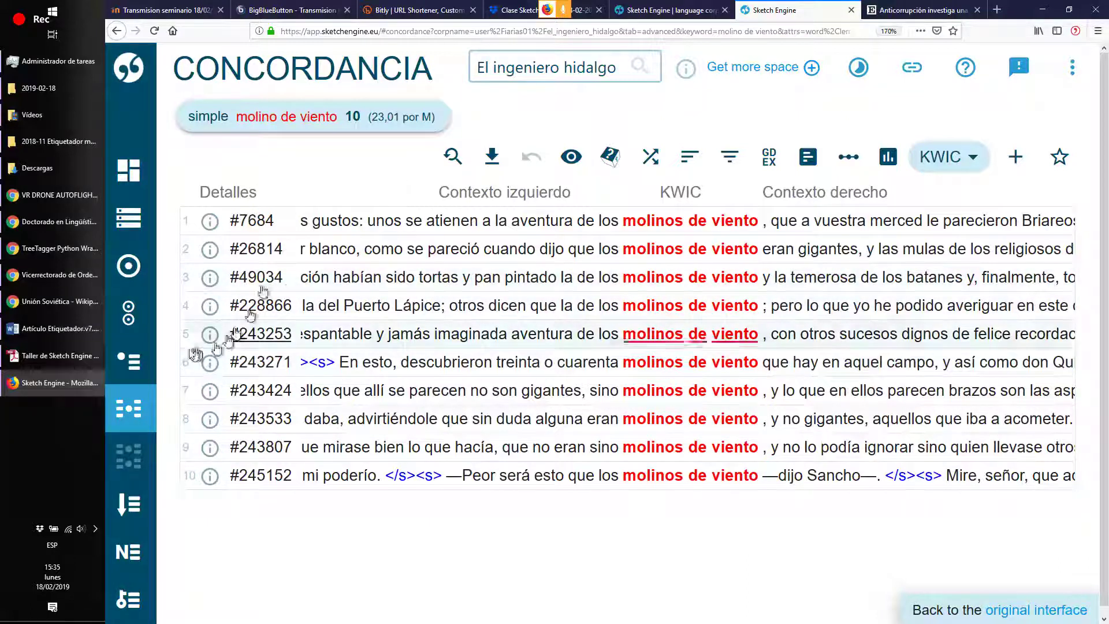
# - Try to run the "molino de viento" concordance query with the word query type
pyautogui.click(453, 156)
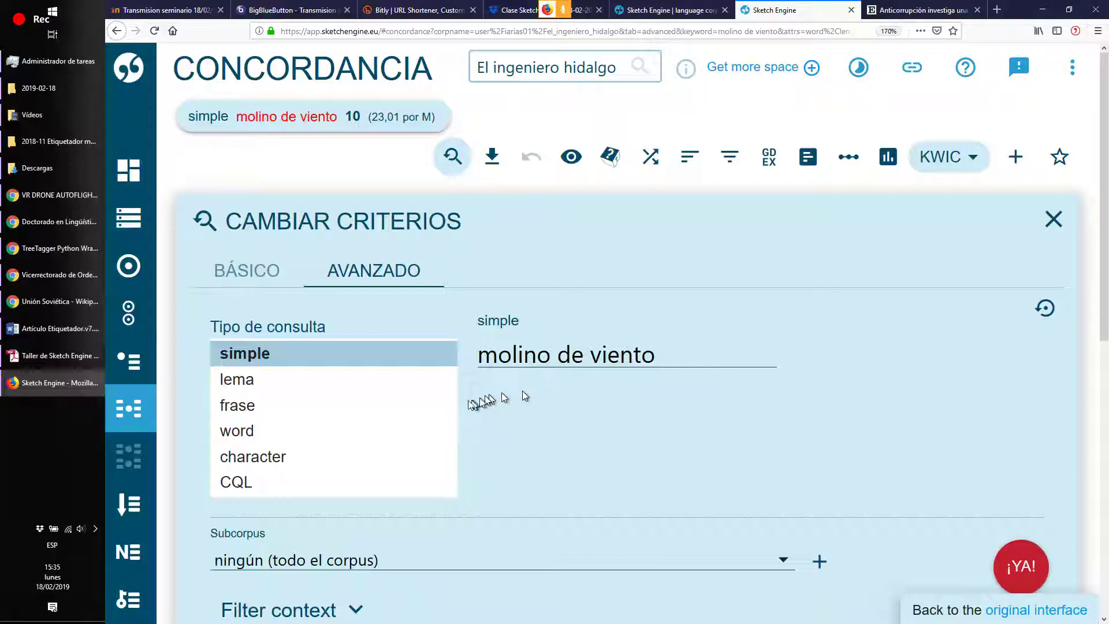
pyautogui.click(258, 431)
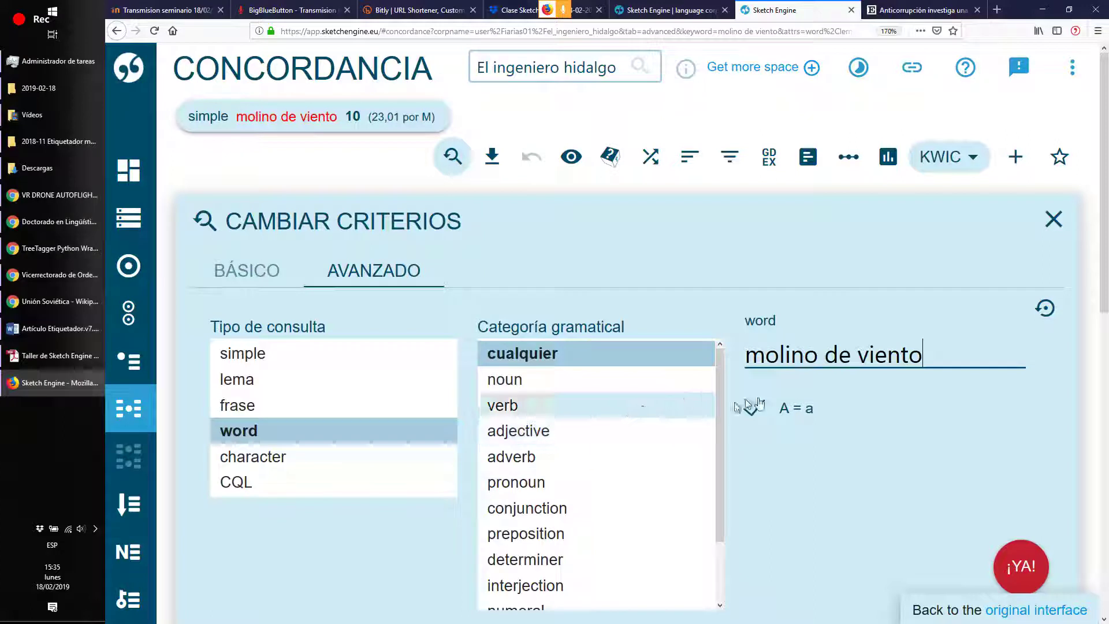
pyautogui.click(1021, 566)
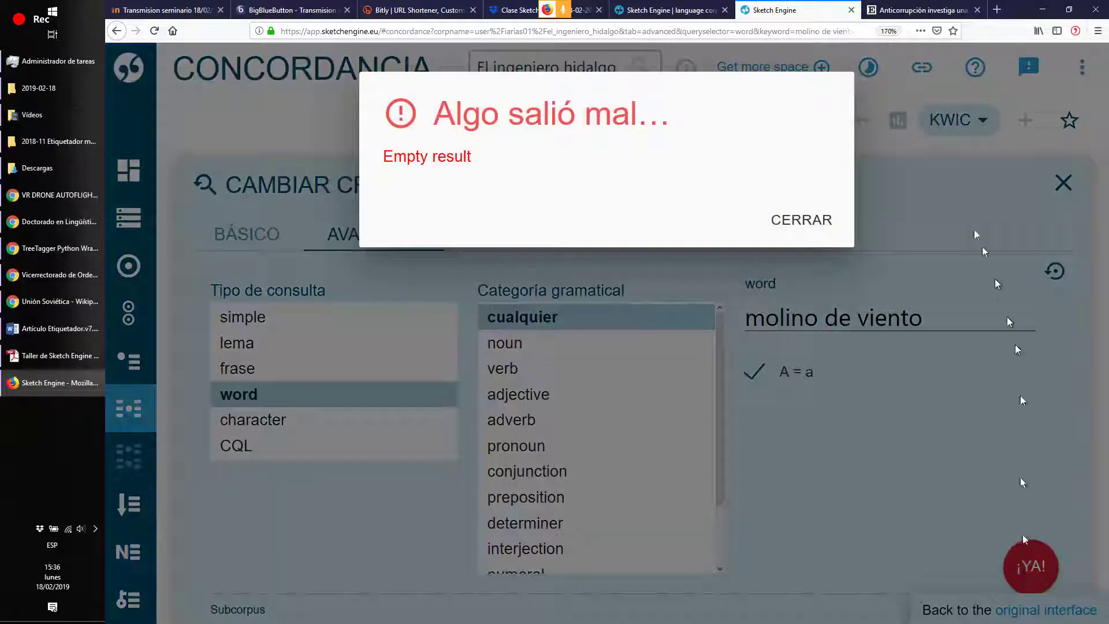
pyautogui.click(800, 224)
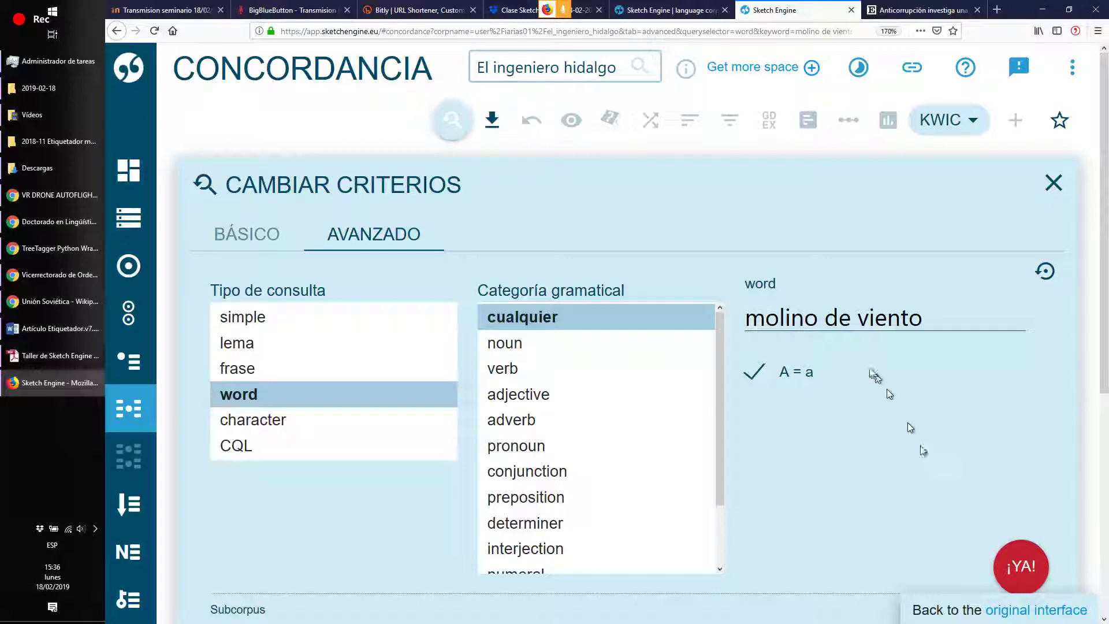
# - Shorten the word query to "molino" and run the concordance again
pyautogui.moveTo(825, 321); pyautogui.dragTo(883, 321)
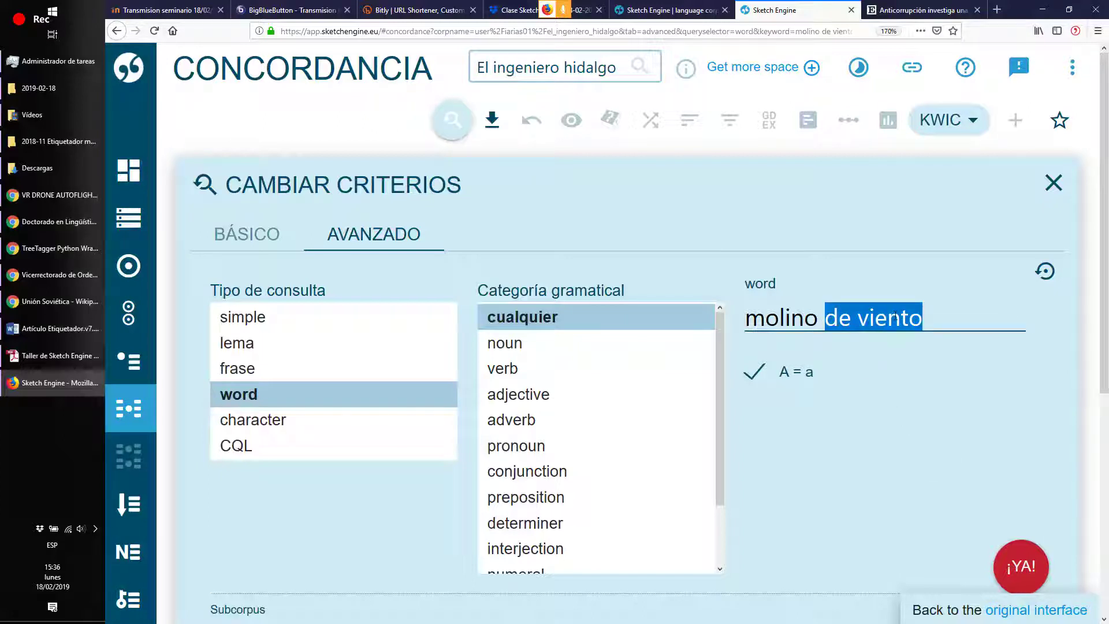
pyautogui.press('BackSpace')
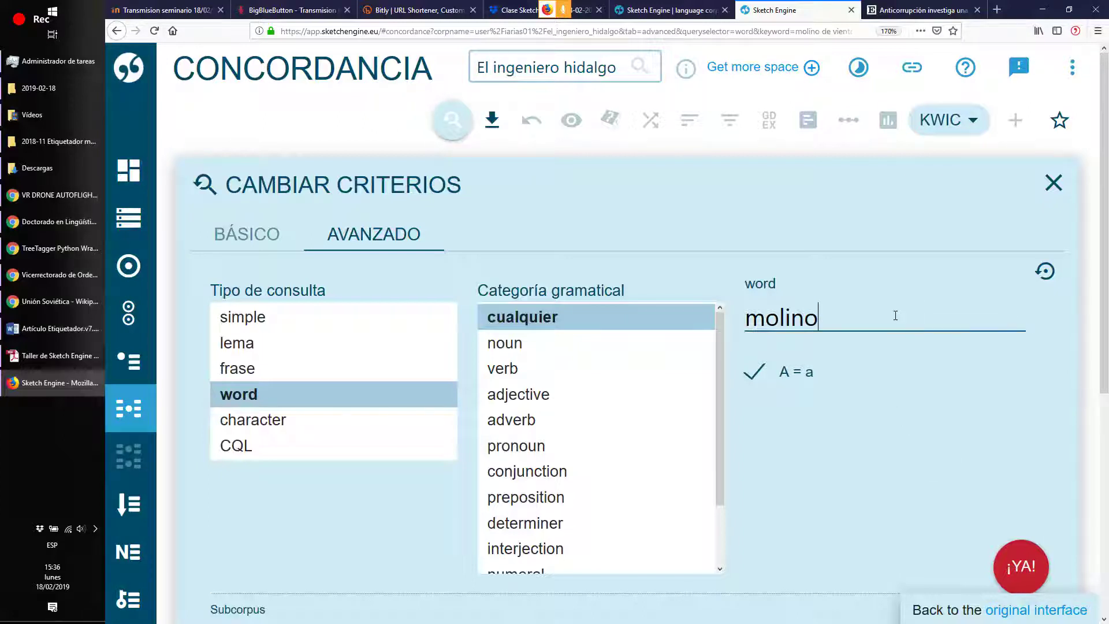
pyautogui.click(1013, 572)
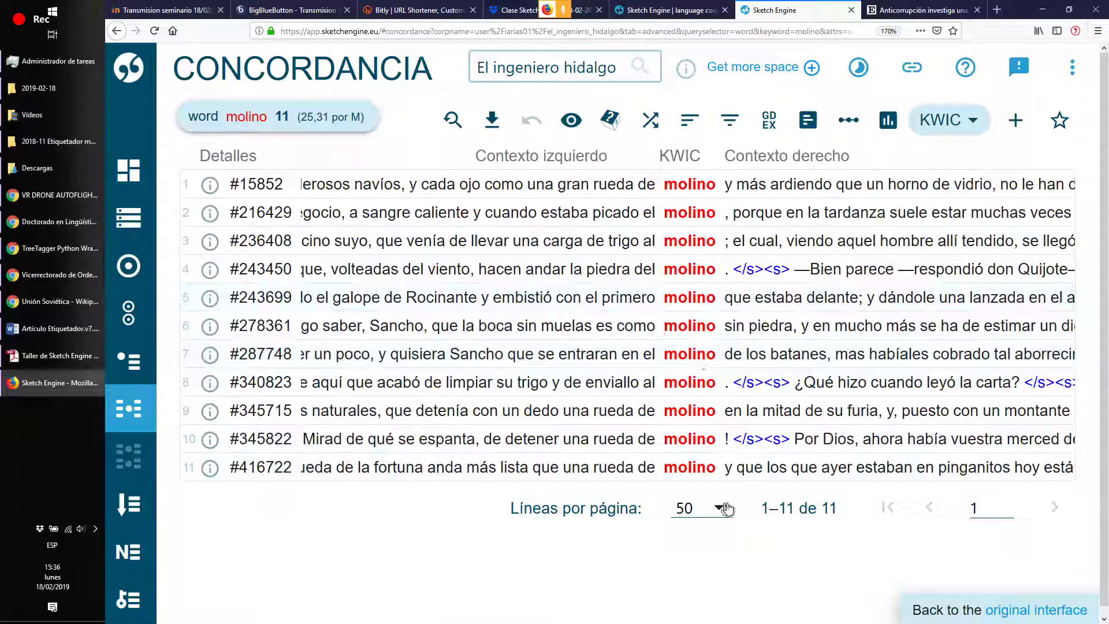
# - Run a lemma concordance query for "sobre" with the grammatical category set to verb
pyautogui.click(452, 119)
pyautogui.click(254, 317)
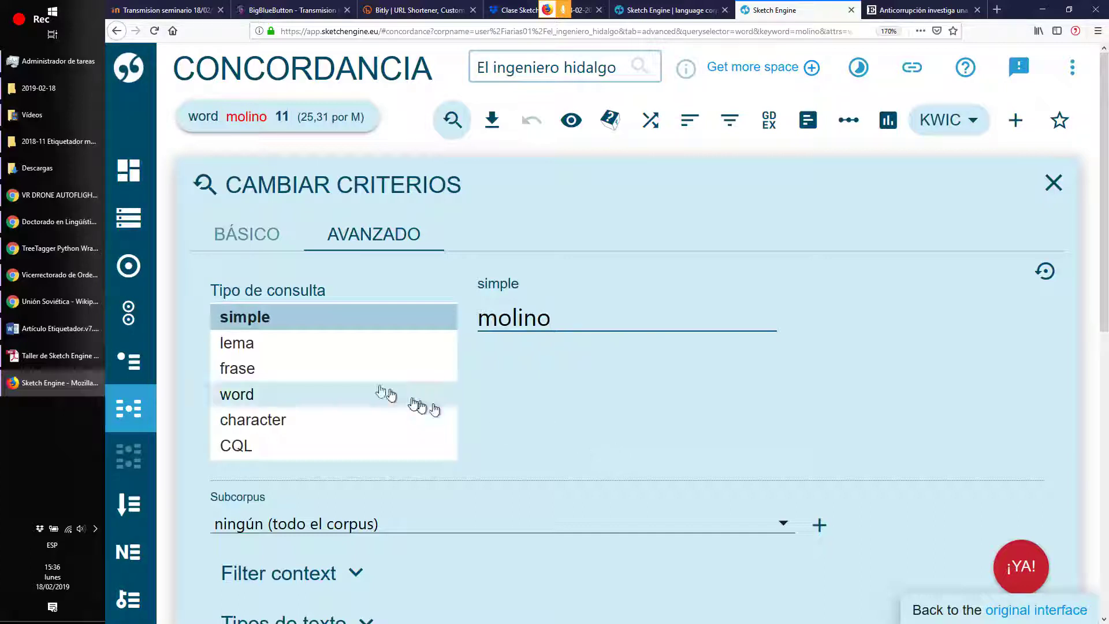
pyautogui.click(300, 353)
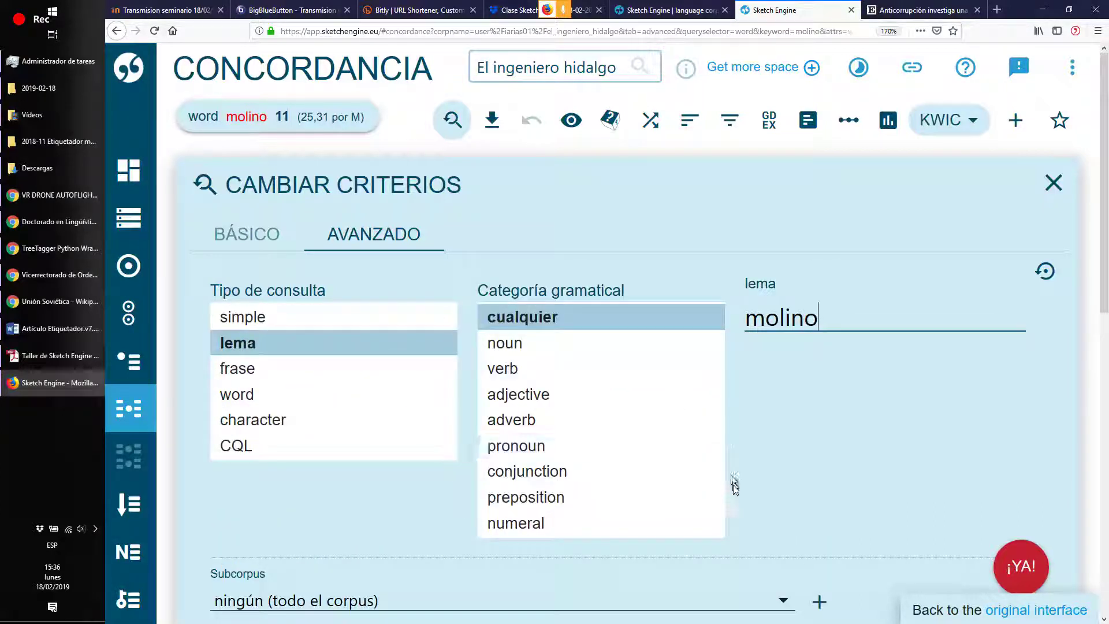
pyautogui.doubleClick(811, 317)
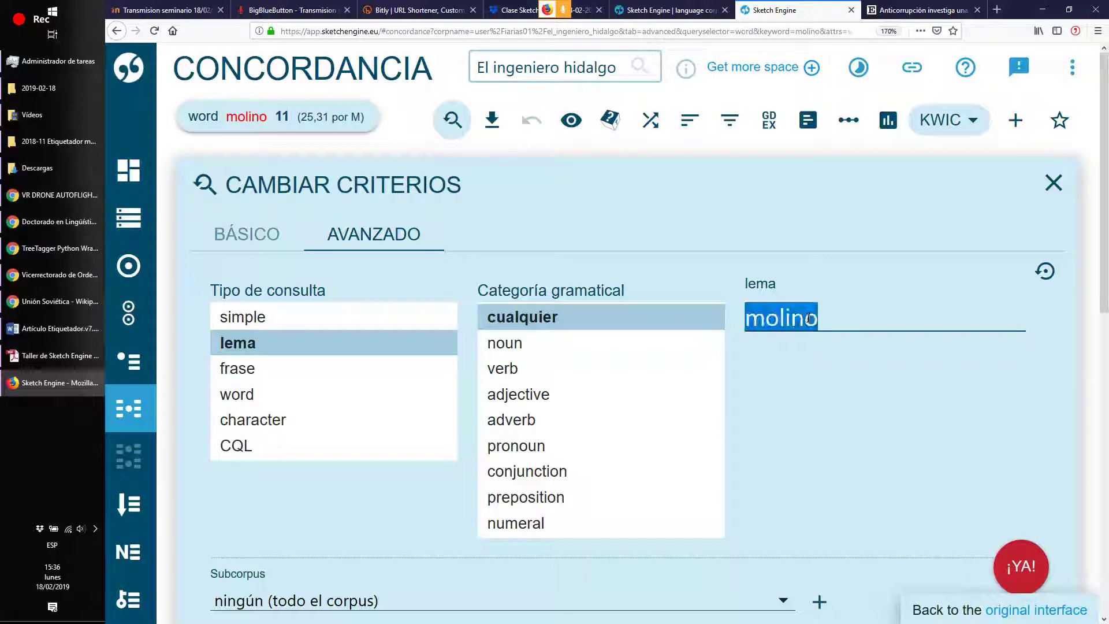
pyautogui.write('sobre')
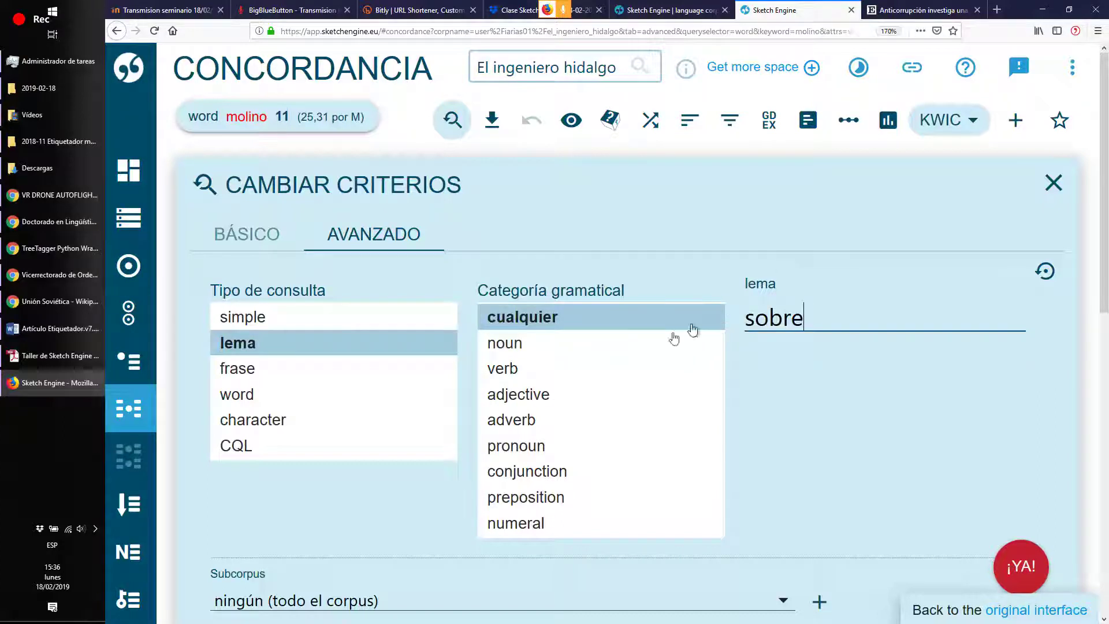
pyautogui.click(551, 370)
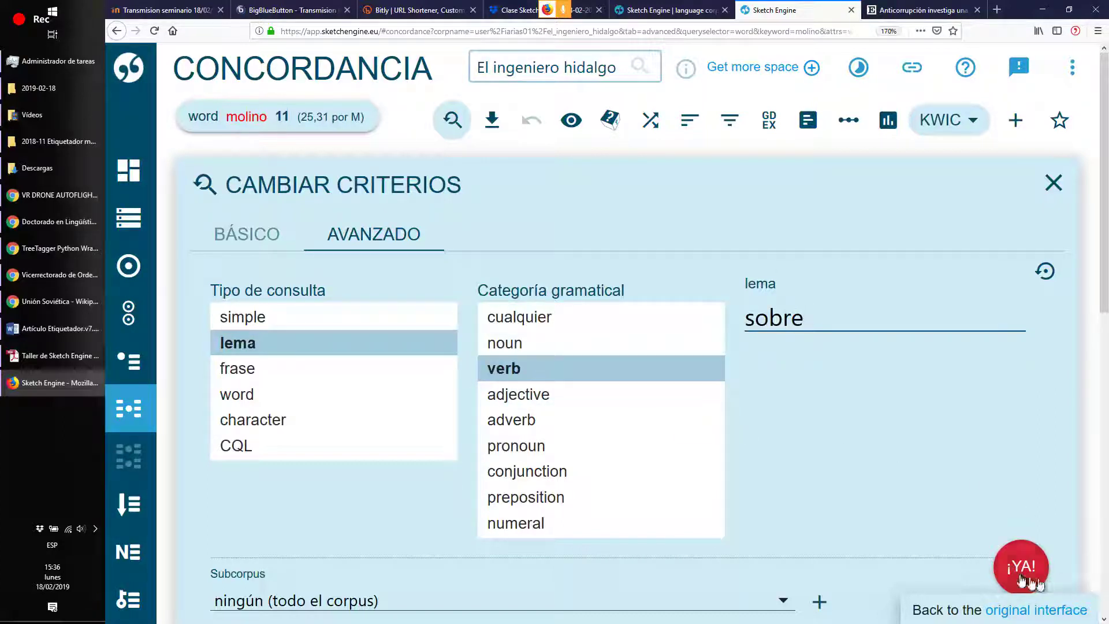
pyautogui.click(1023, 580)
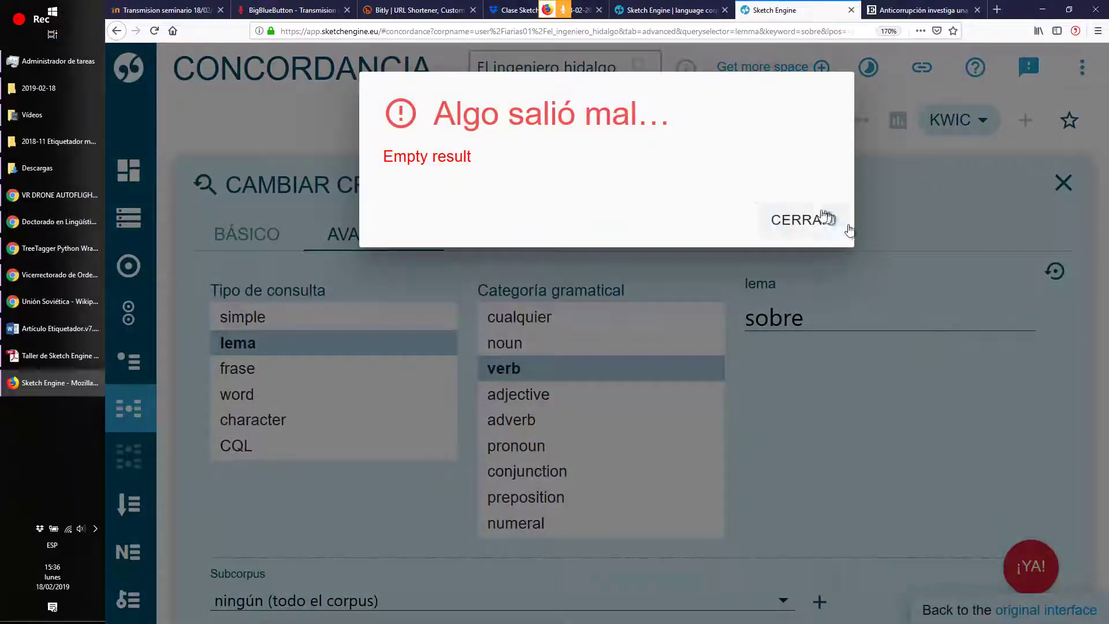
pyautogui.click(826, 218)
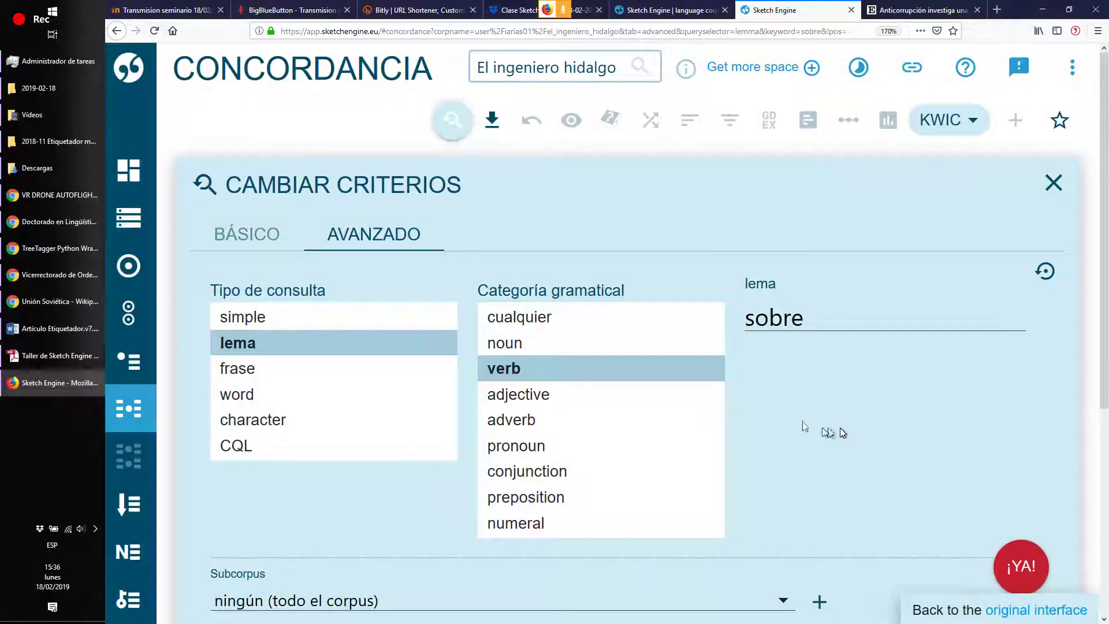
pyautogui.doubleClick(772, 318)
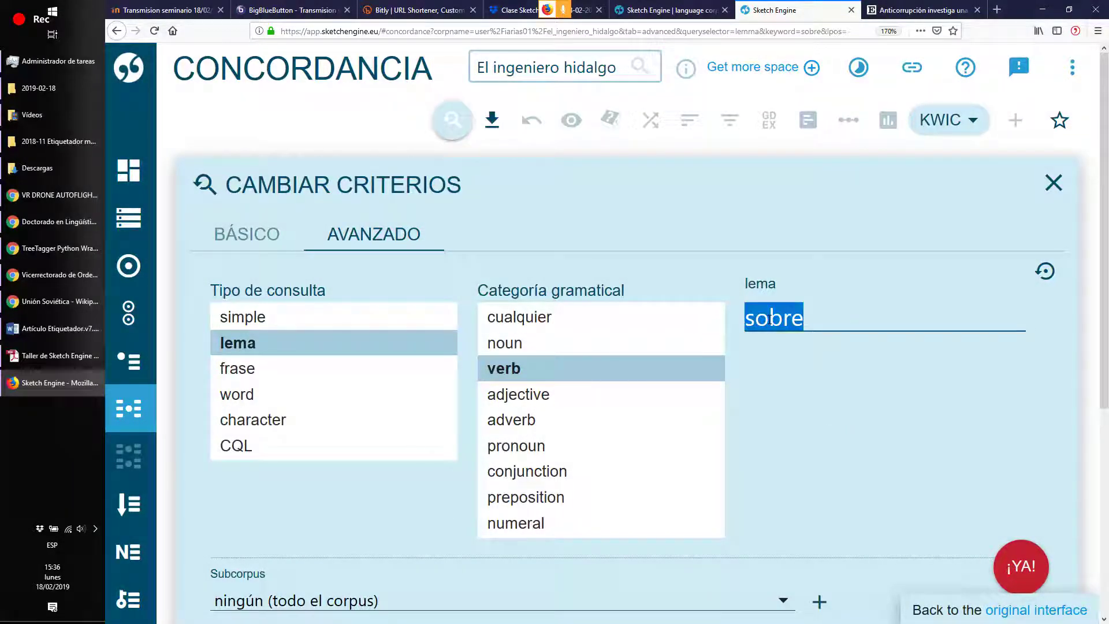
pyautogui.write('bajo')
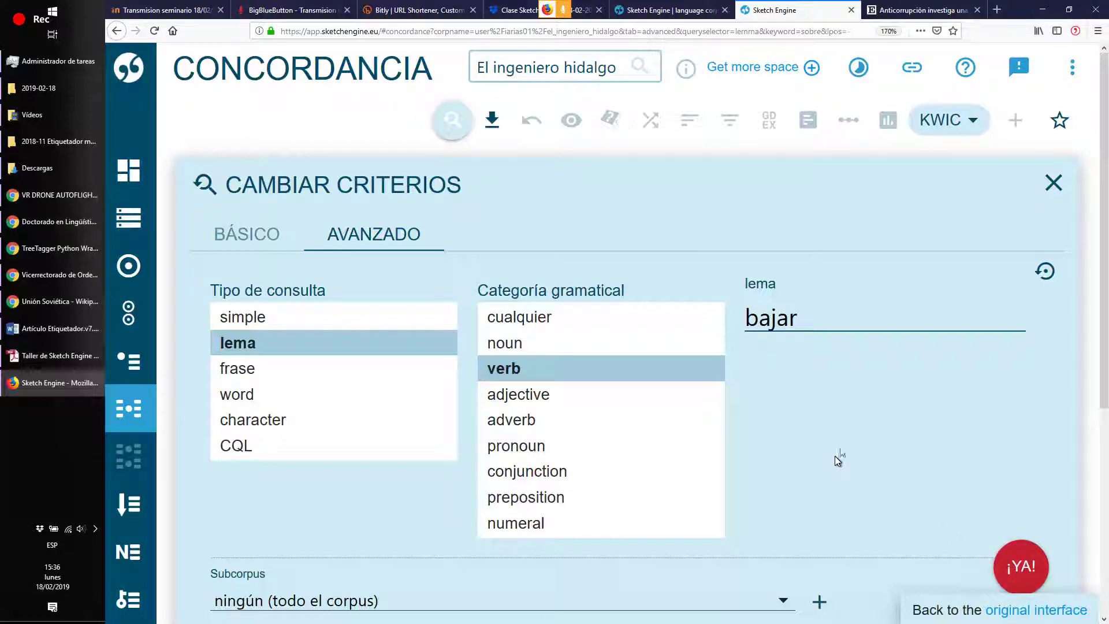
pyautogui.doubleClick(773, 340)
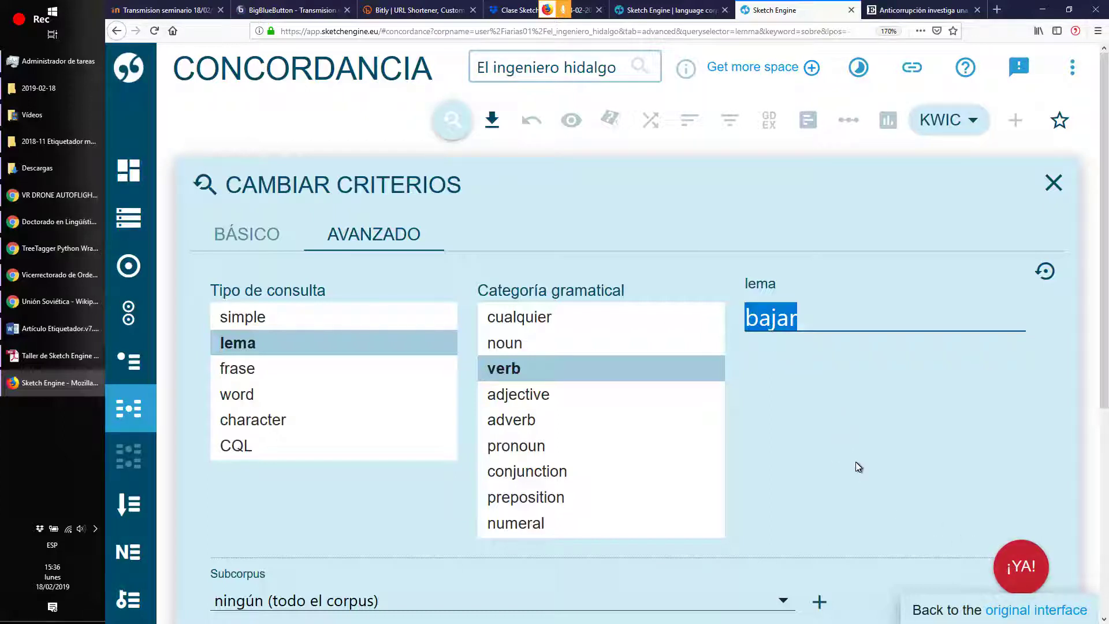
pyautogui.write('sobre')
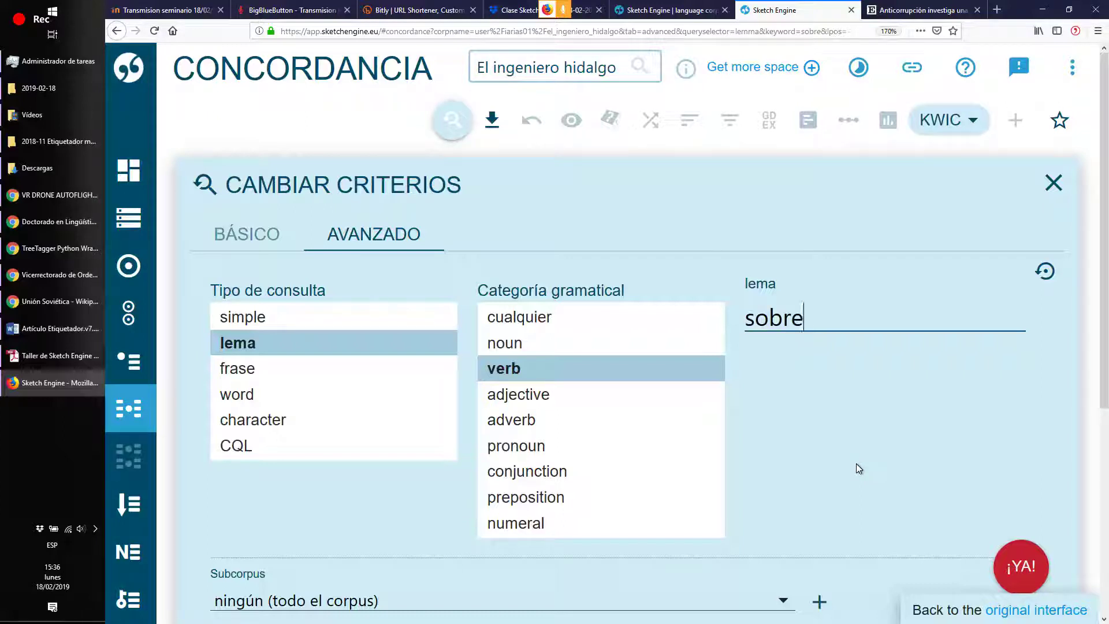
# - Replace the verb lemma with "amanecer", run the concordance query and look through its lines
pyautogui.press('BackSpace')
pyautogui.press('BackSpace')
pyautogui.press('BackSpace')
pyautogui.press('BackSpace')
pyautogui.press('BackSpace')
pyautogui.write('amanecer')
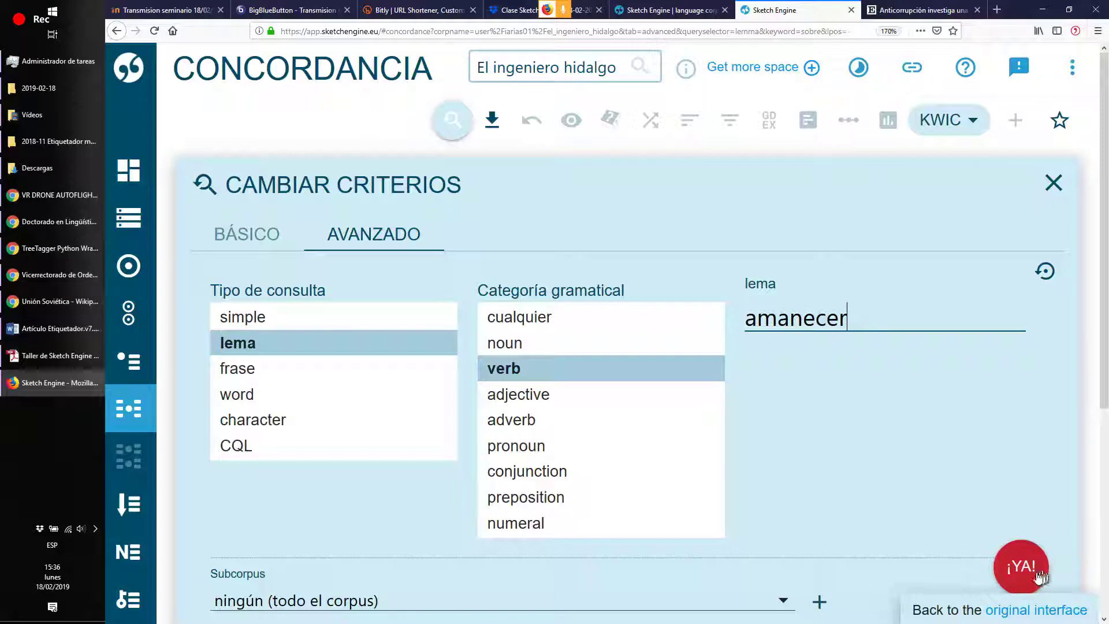
pyautogui.click(1021, 566)
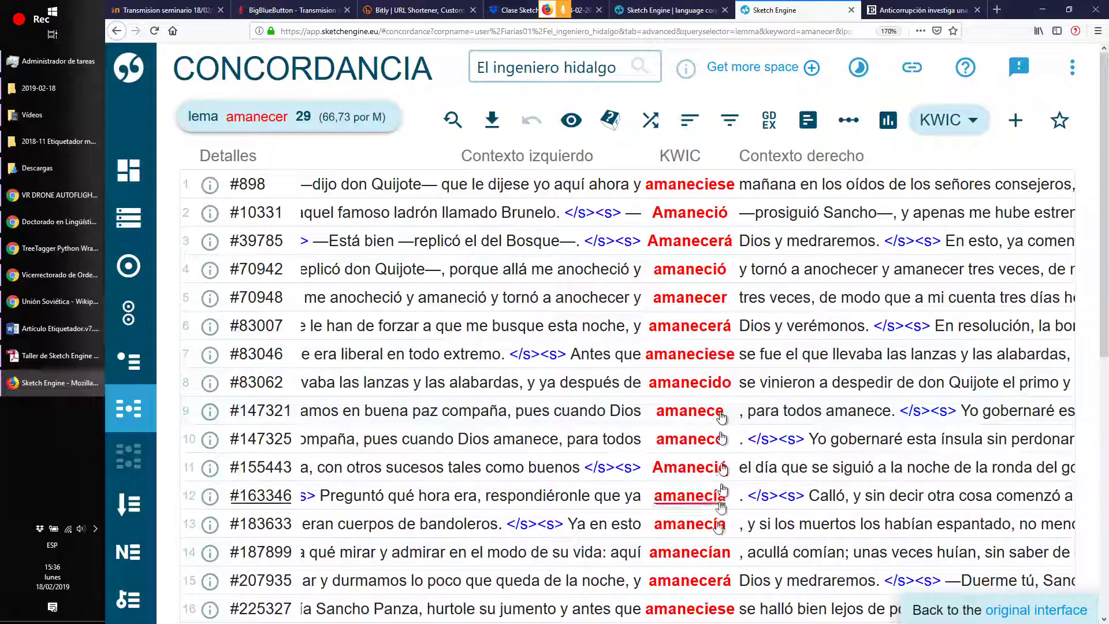
pyautogui.scroll(-3, 672, 390)
pyautogui.scroll(-3, 672, 390)
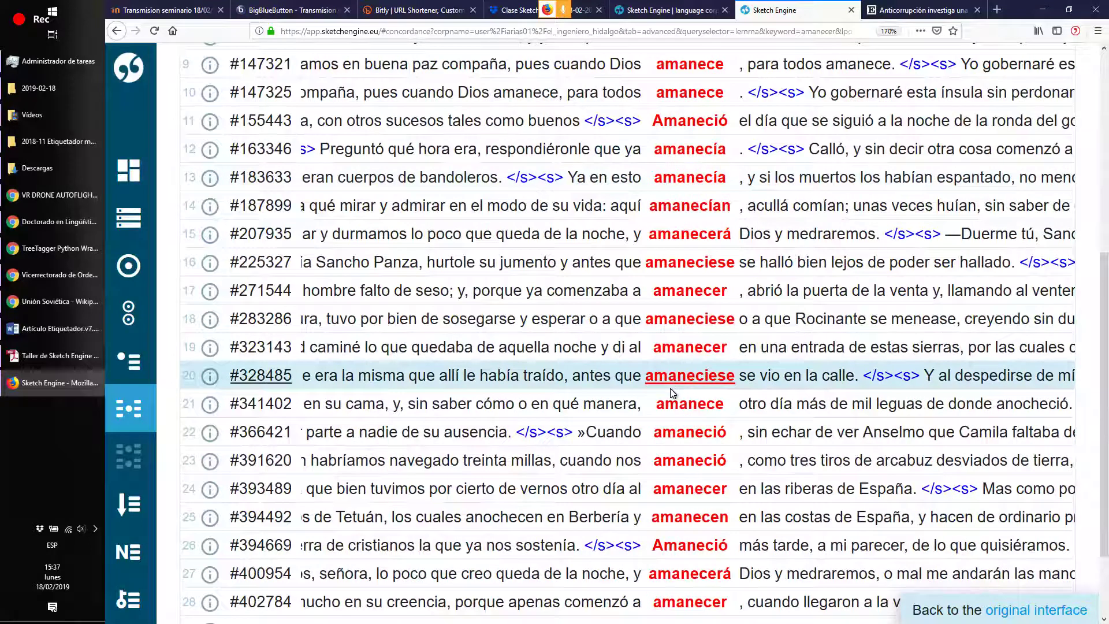
# - Run a lemma concordance query for "amanecer" with the grammatical category set to noun and look at the result
pyautogui.hotkey('alt', 'Left')
pyautogui.click(774, 215)
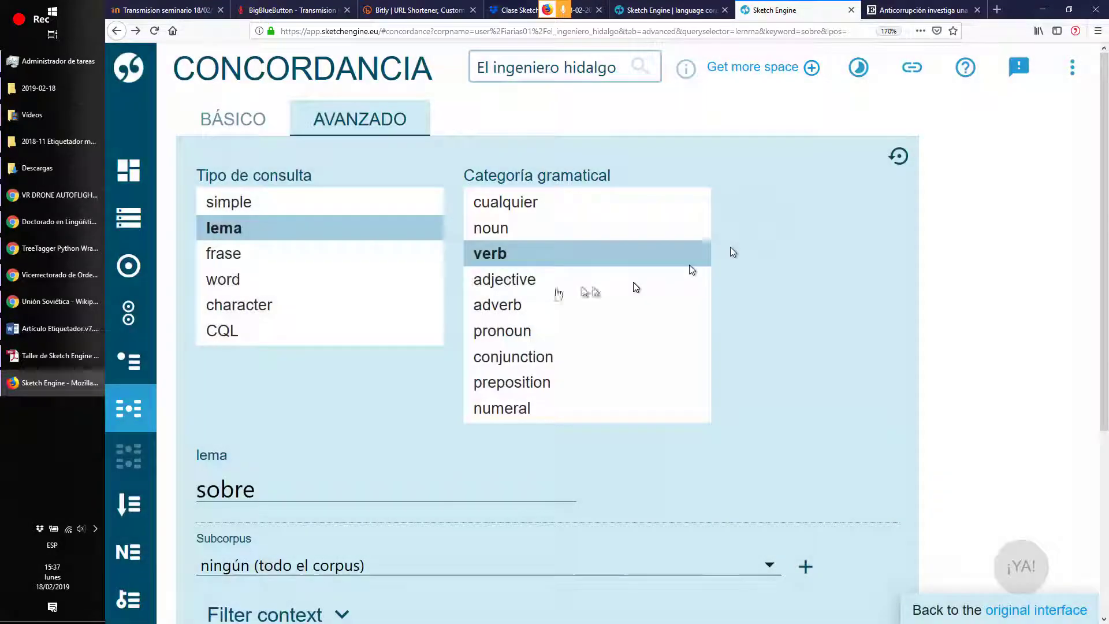
pyautogui.click(507, 229)
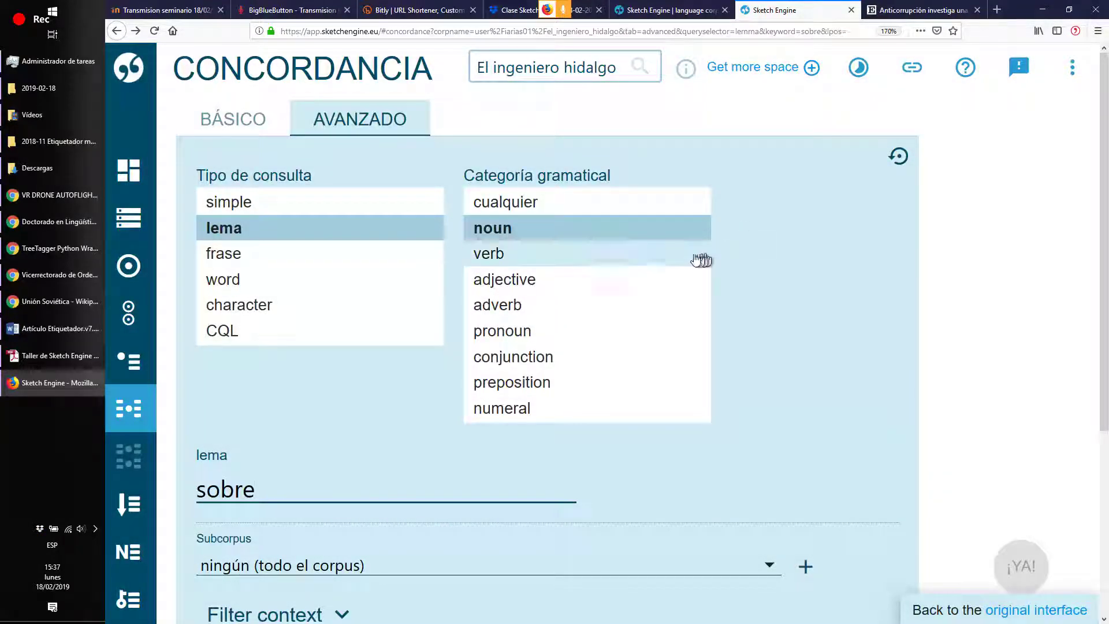
pyautogui.click(255, 203)
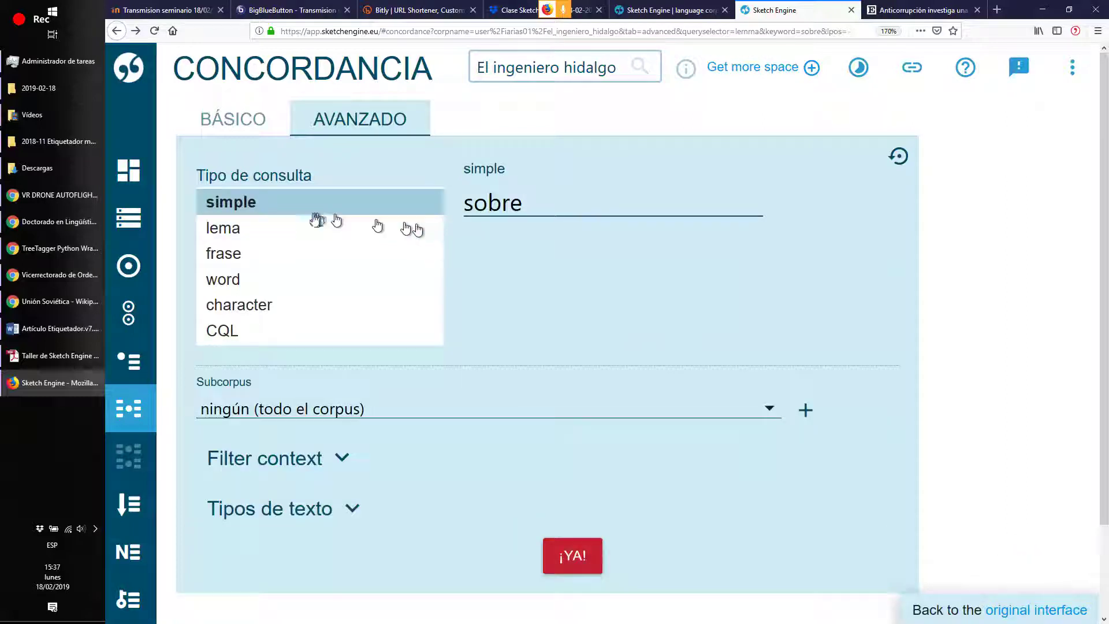
pyautogui.click(280, 231)
pyautogui.click(516, 230)
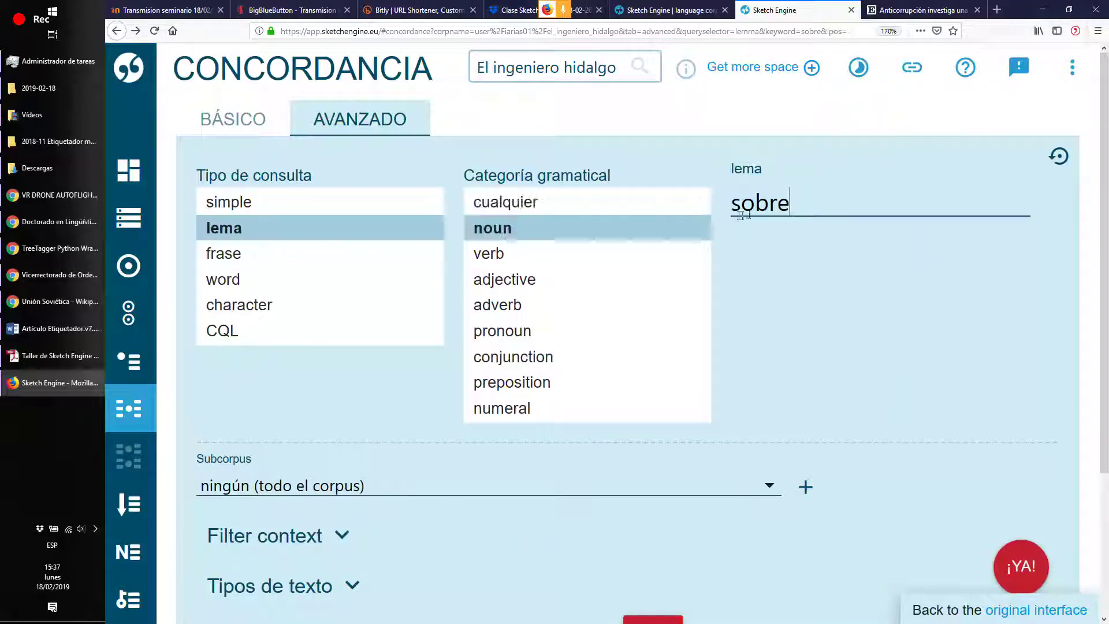
pyautogui.doubleClick(741, 215)
pyautogui.write('amanecer')
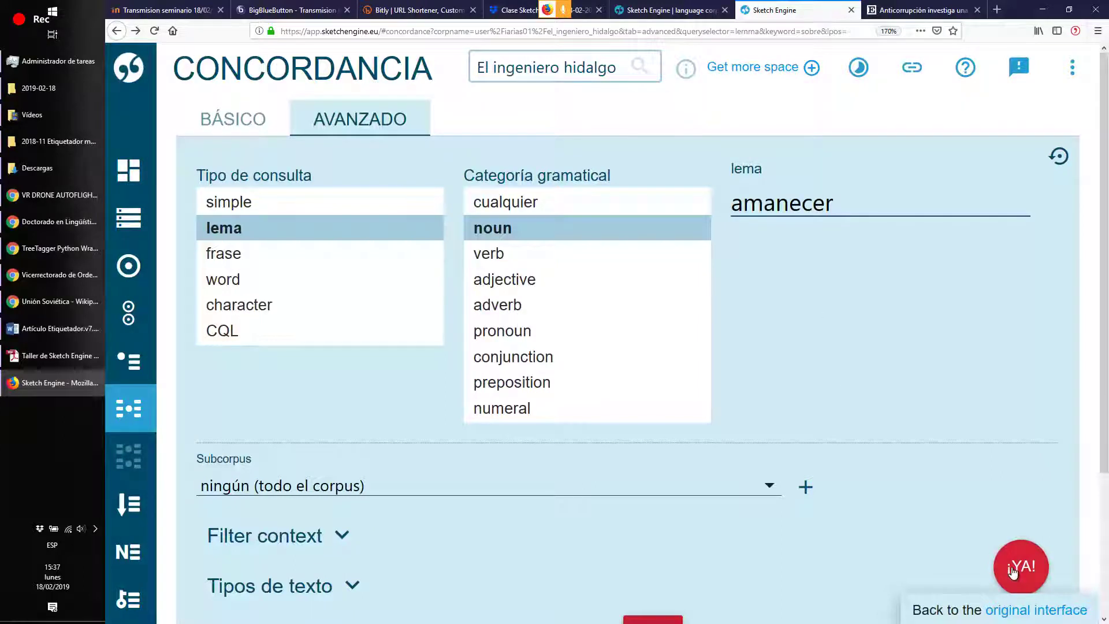
pyautogui.click(1012, 571)
pyautogui.scroll(-3, 909, 467)
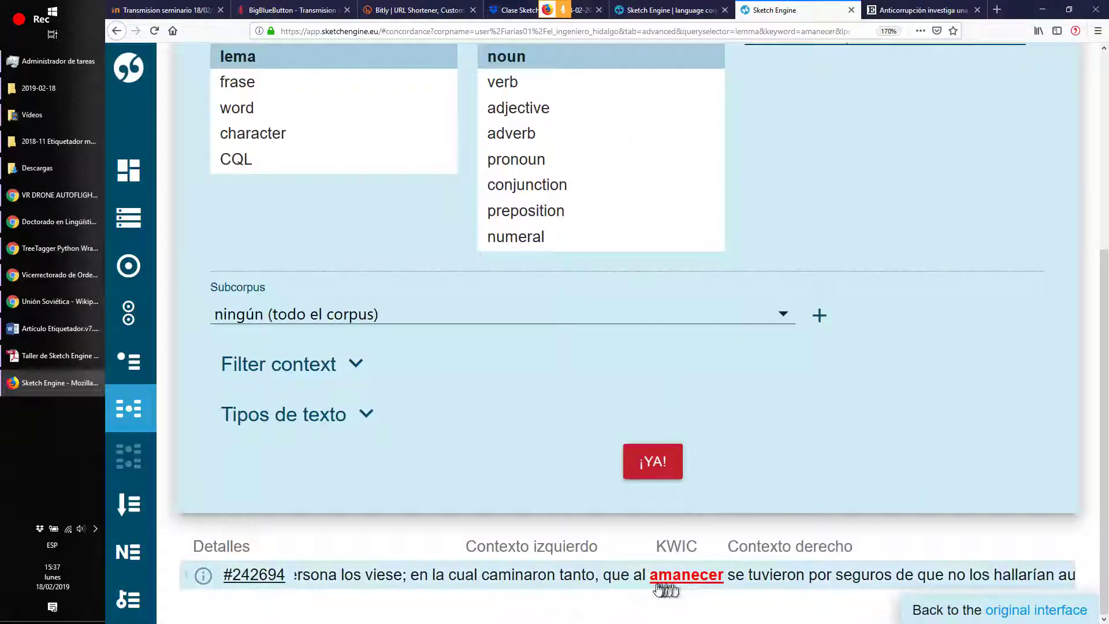
pyautogui.scroll(5, 768, 470)
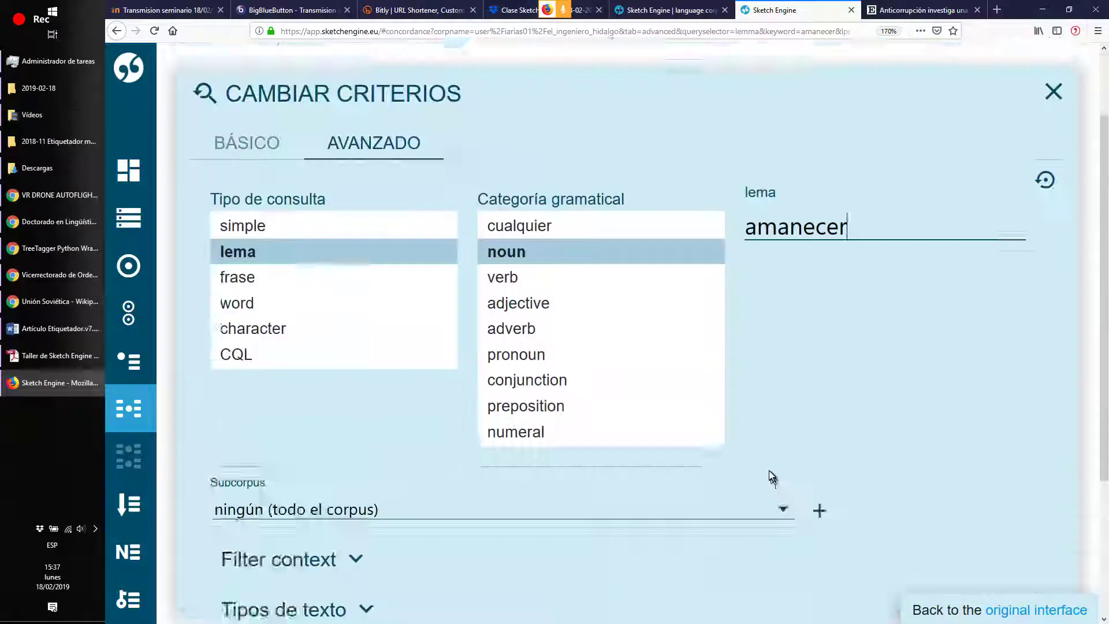
# - Try to run a concordance query for "sobre" with the word query type and the noun category
pyautogui.click(277, 374)
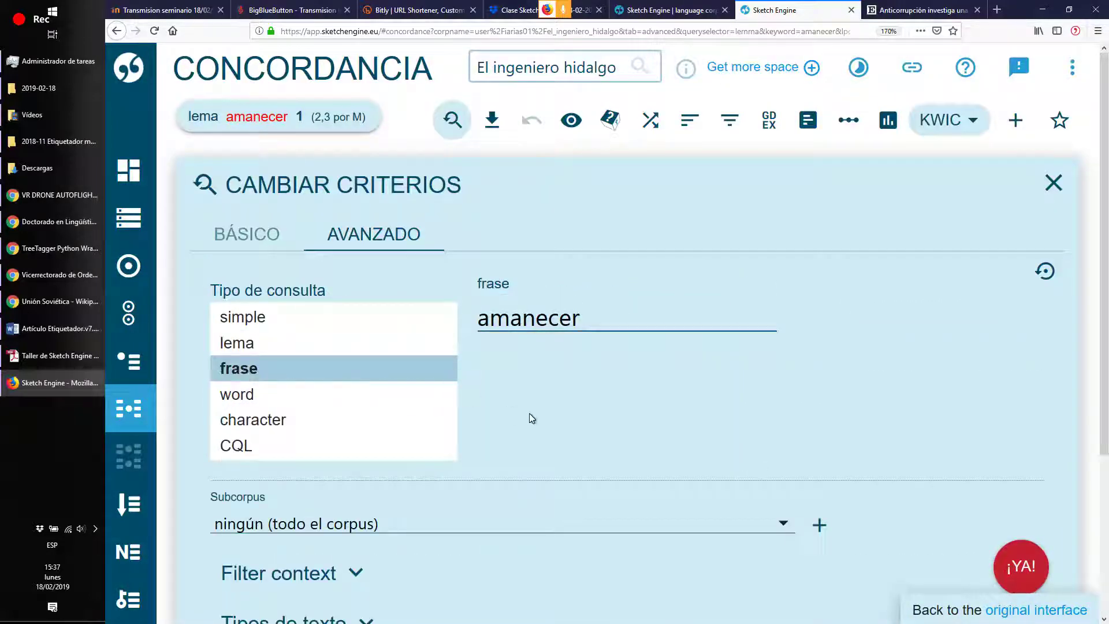
pyautogui.scroll(-2, 529, 413)
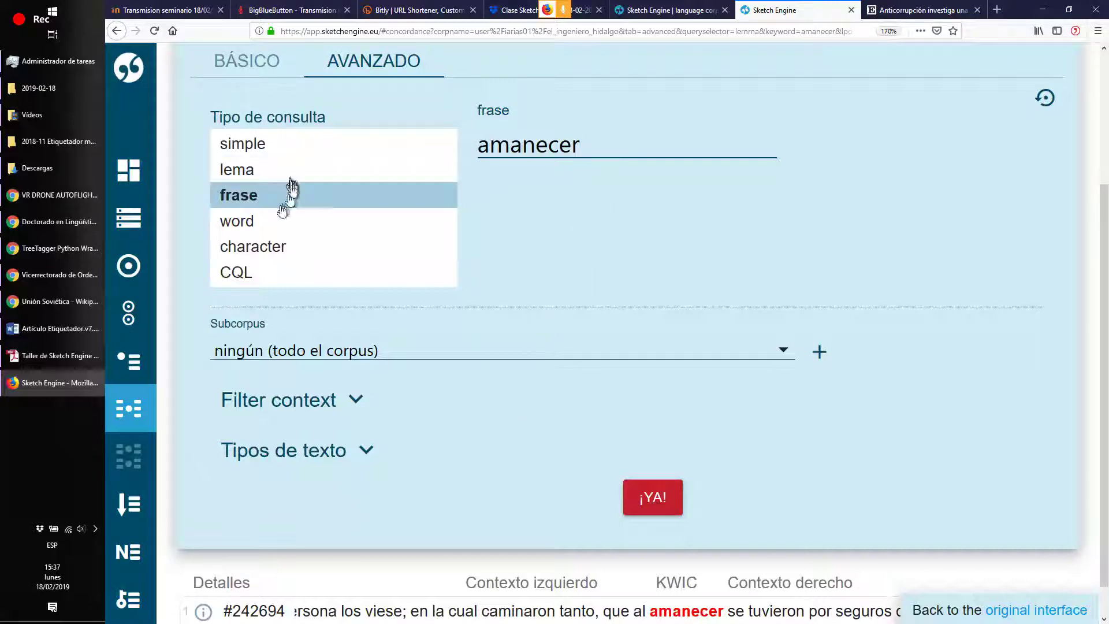
pyautogui.click(272, 221)
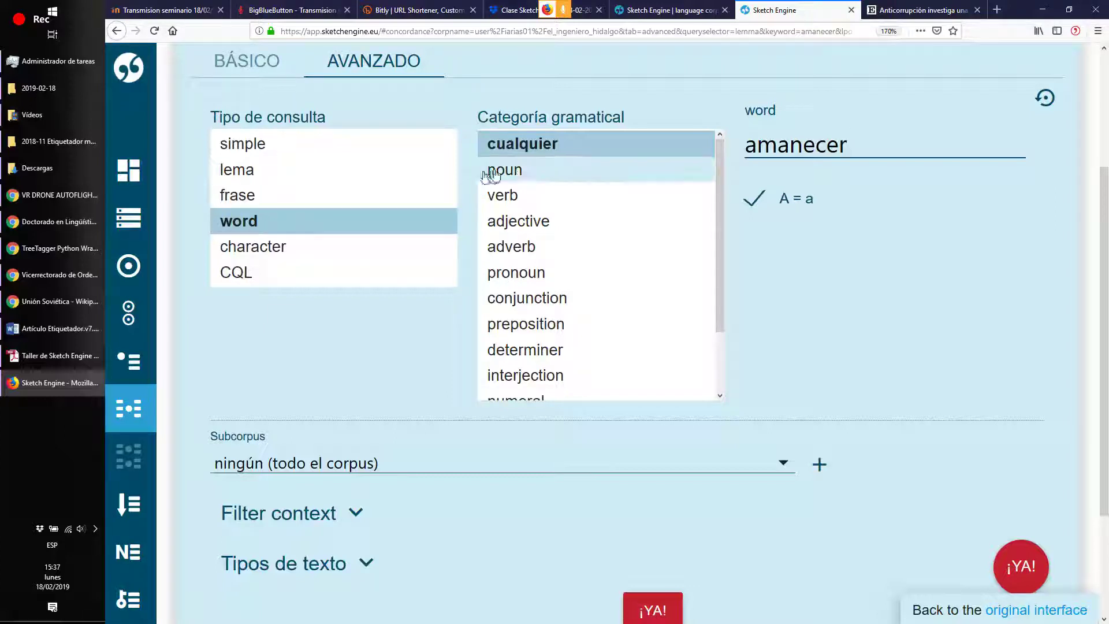
pyautogui.click(533, 173)
pyautogui.click(532, 248)
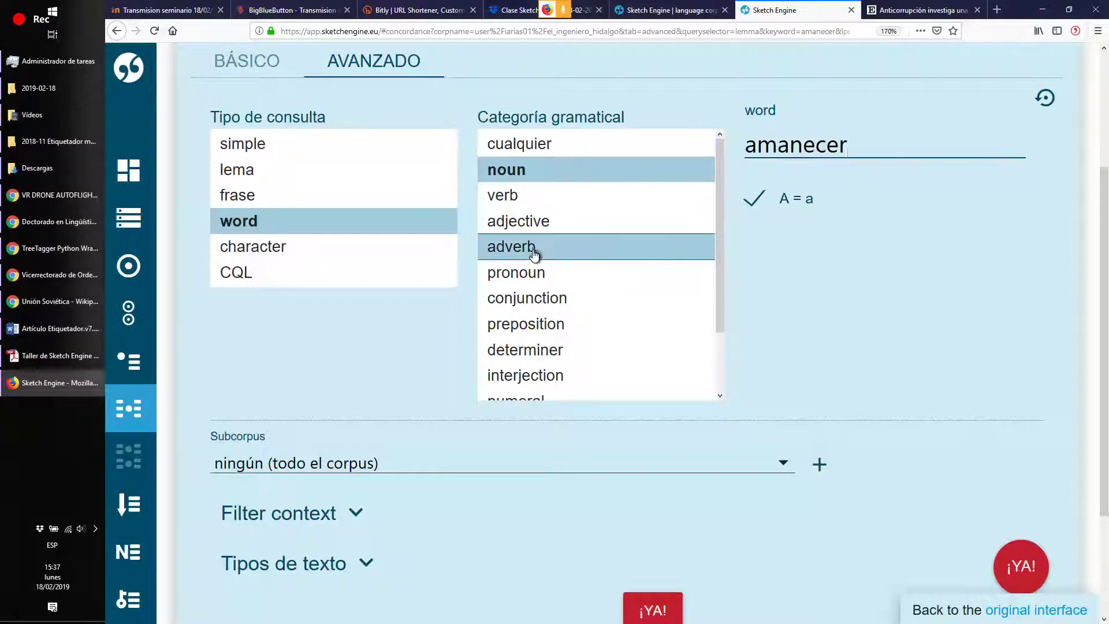
pyautogui.click(530, 172)
pyautogui.doubleClick(781, 145)
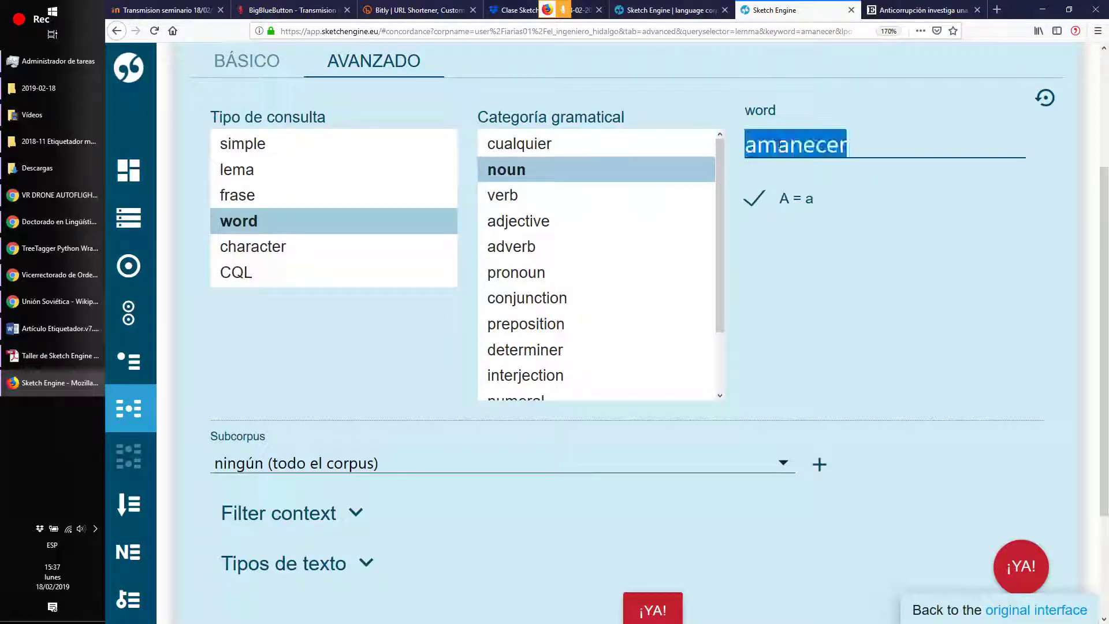
pyautogui.write('sobre')
pyautogui.press('Return')
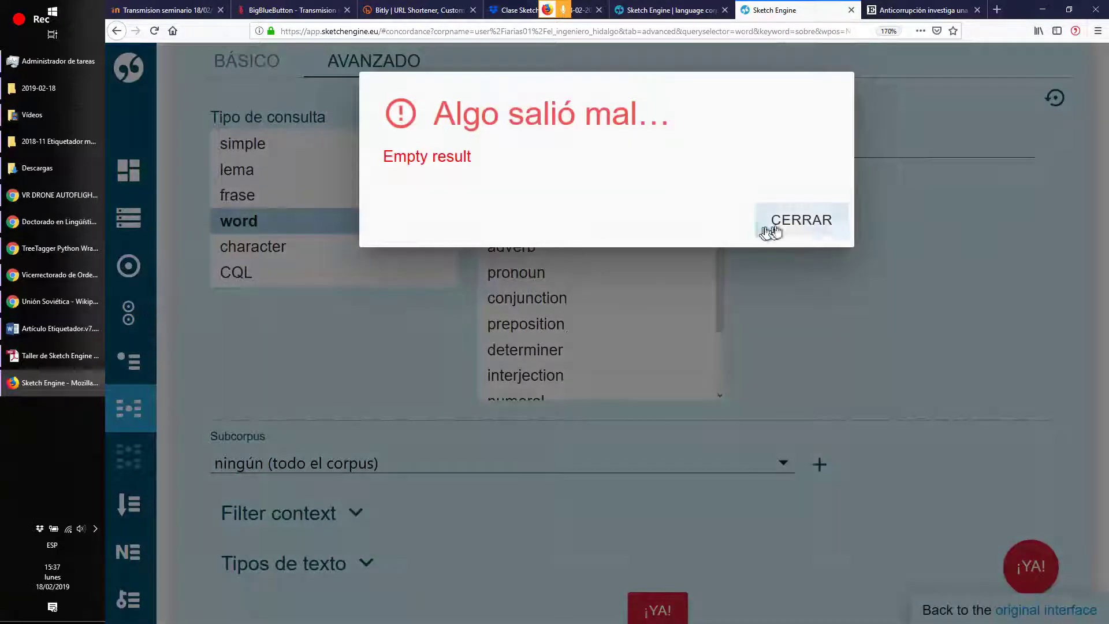
pyautogui.click(800, 220)
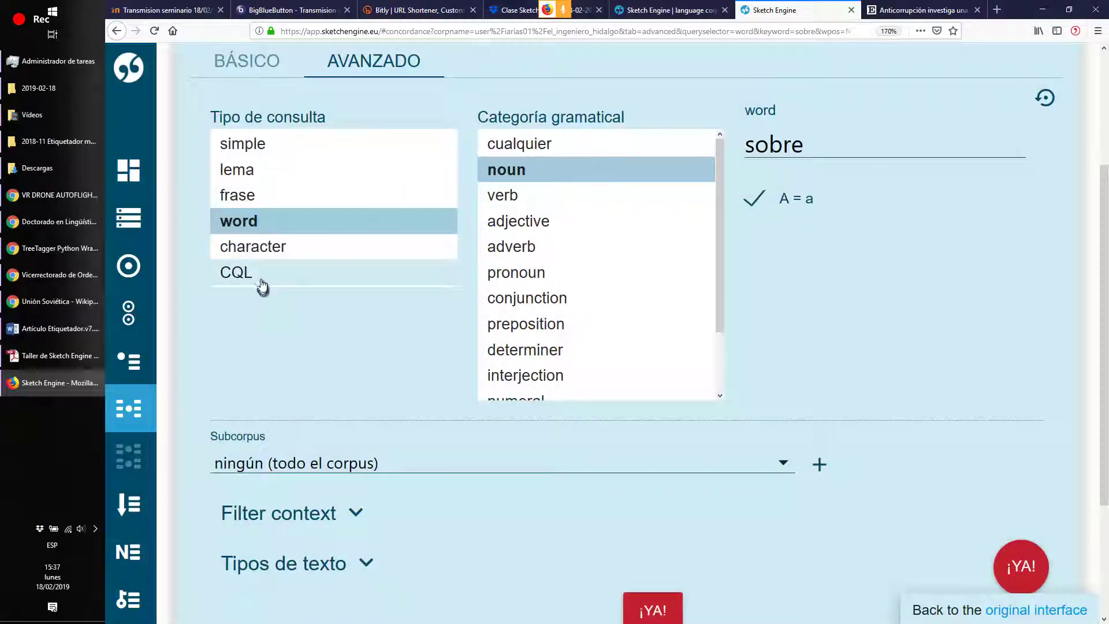
# - Change the working corpus to Spanish Web 2011 (esTenTen11, Eu + Am)
pyautogui.click(272, 283)
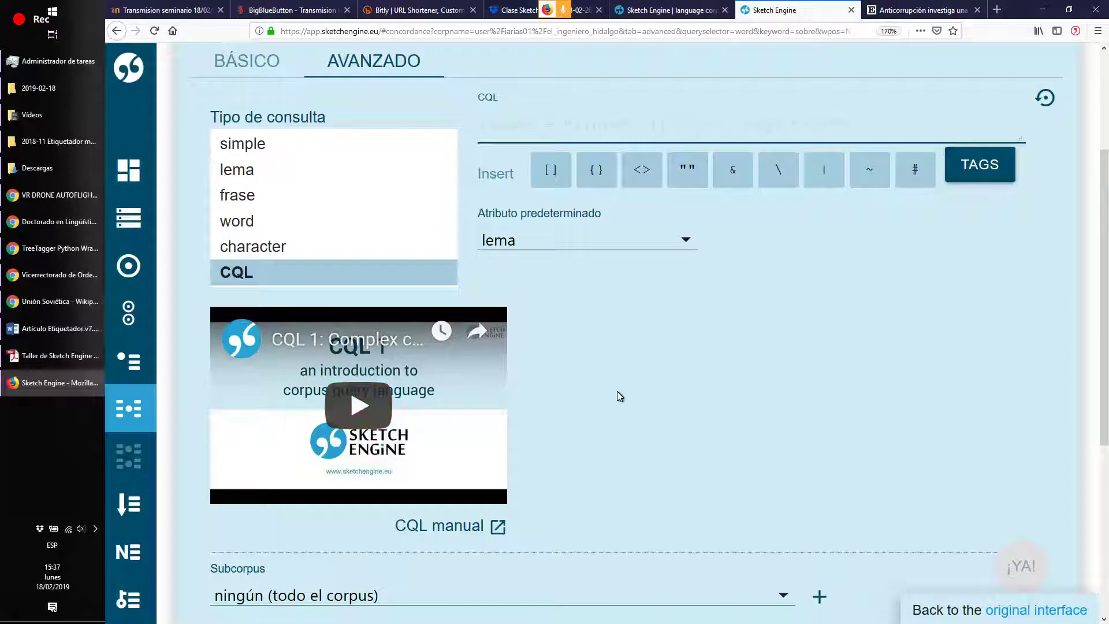
pyautogui.scroll(3, 617, 396)
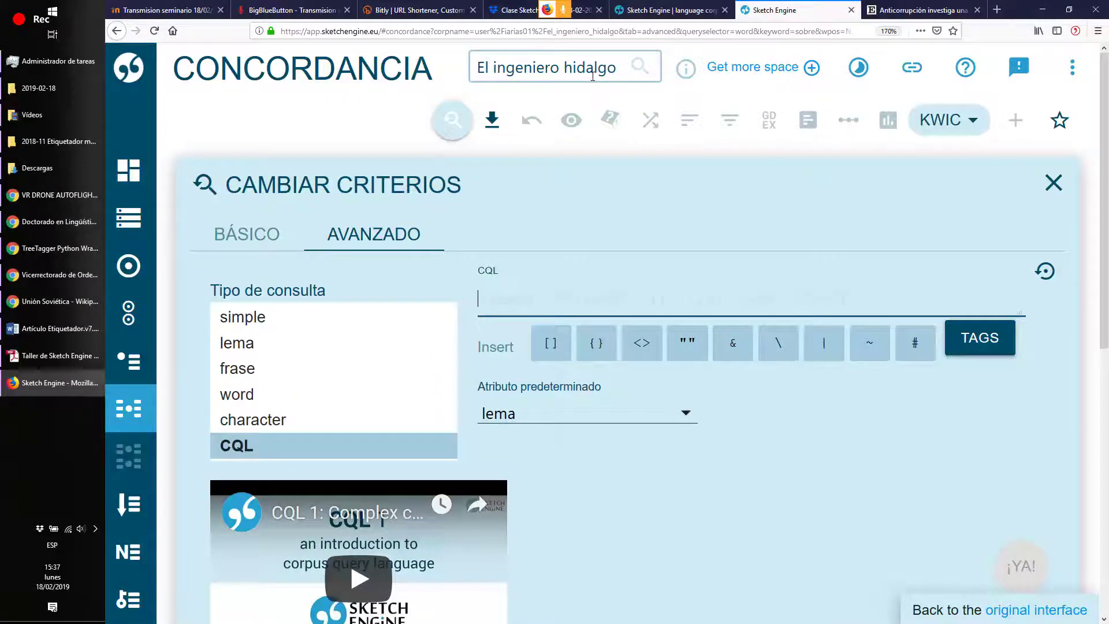
pyautogui.click(594, 70)
pyautogui.scroll(-3, 702, 169)
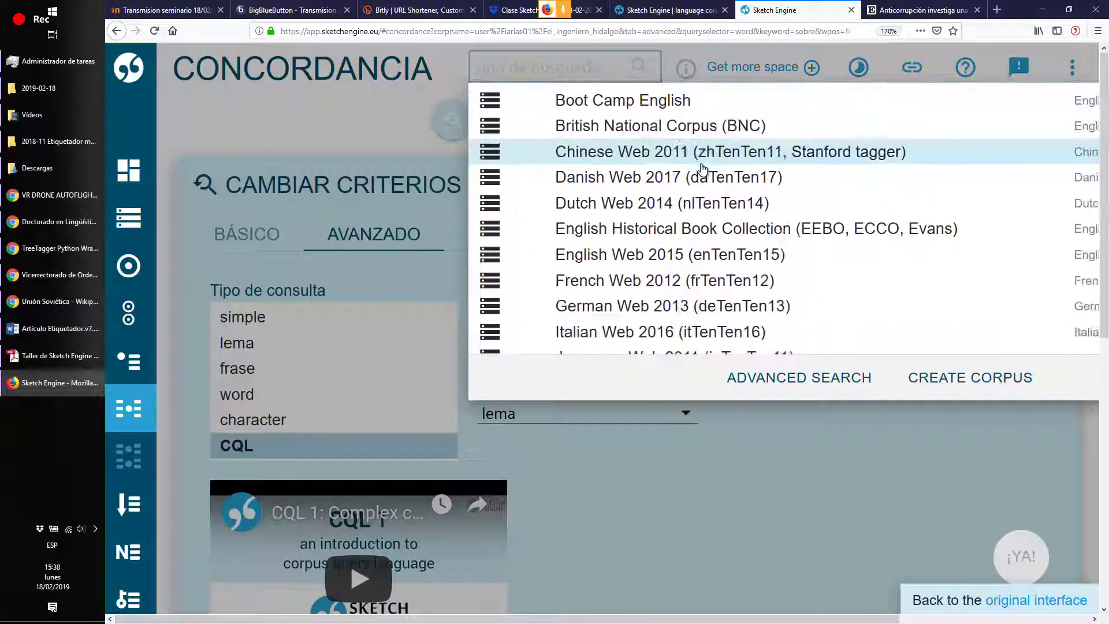
pyautogui.scroll(4, 703, 168)
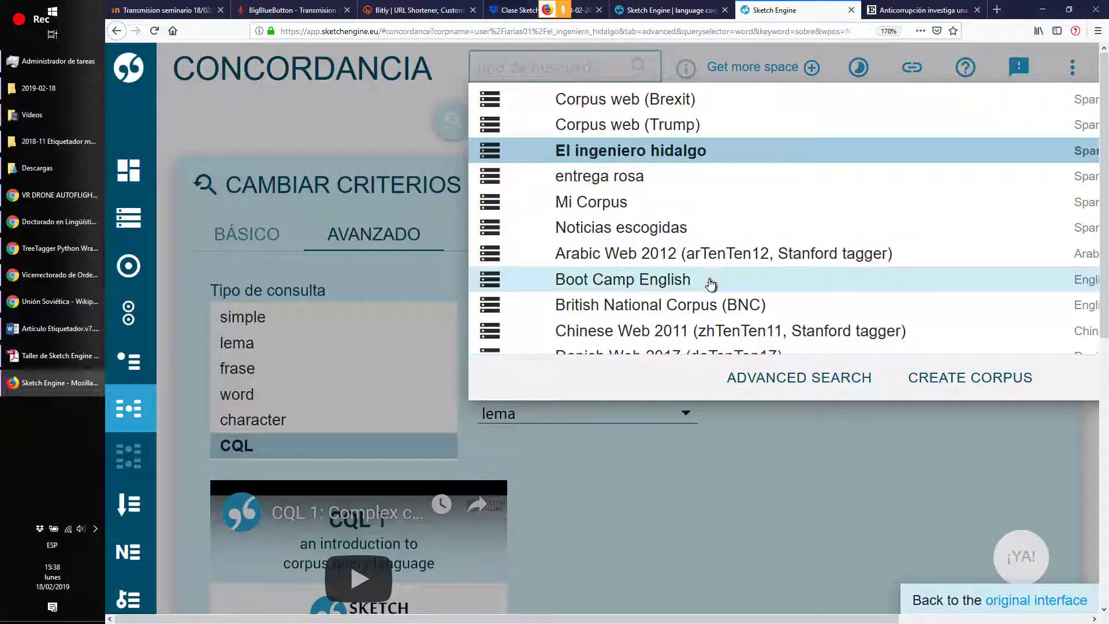
pyautogui.click(110, 77)
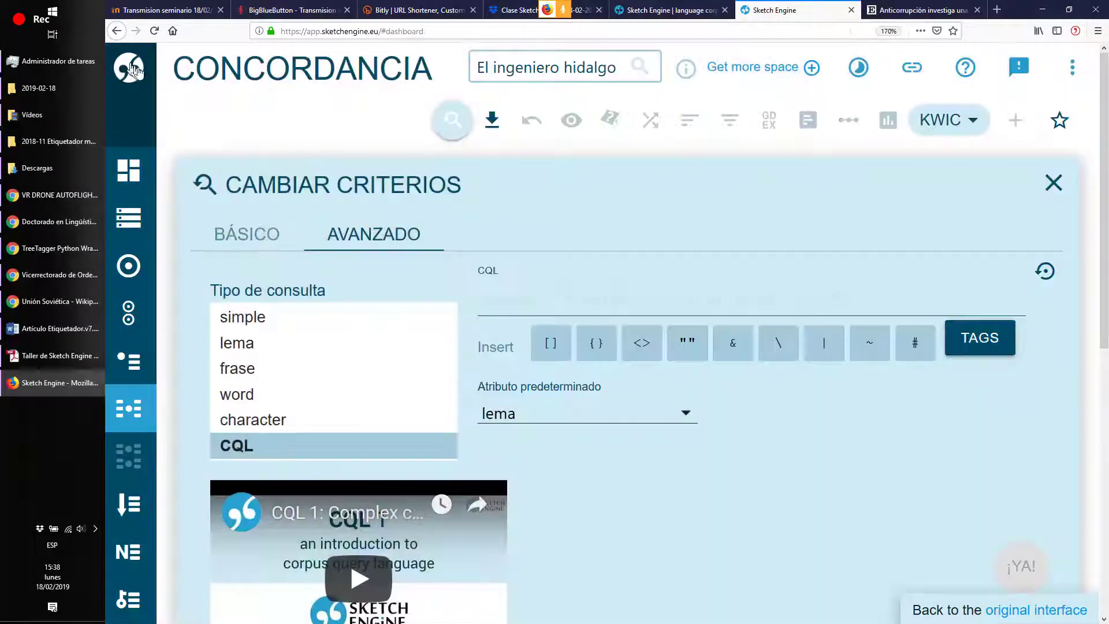
pyautogui.click(800, 271)
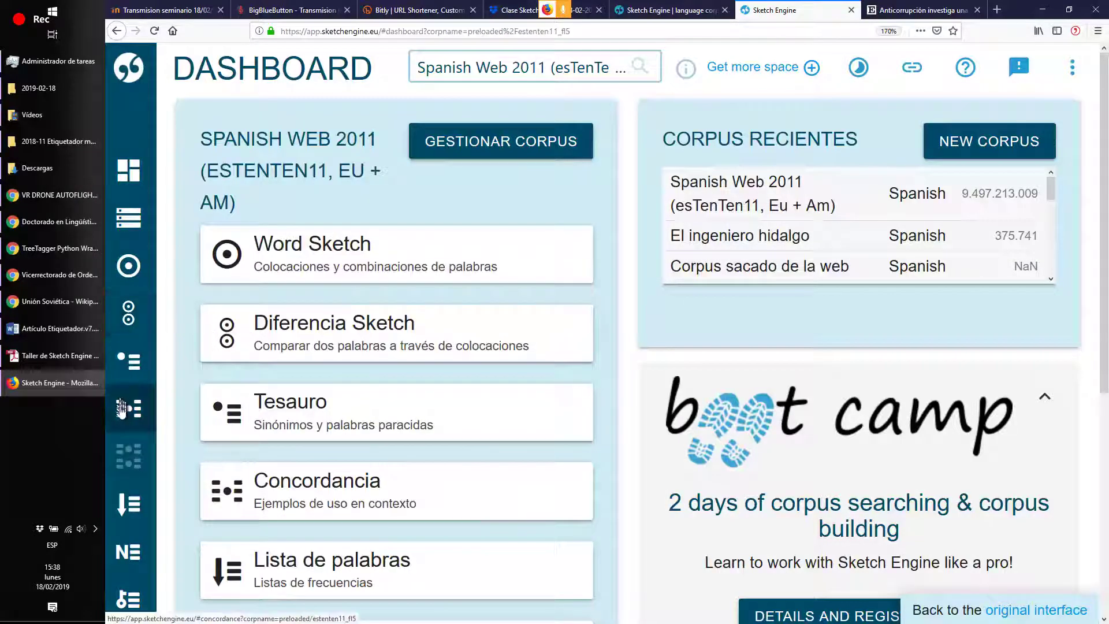
# - Open the advanced concordance search for Spanish Web 2011 as a CQL query and insert a pair of square brackets
pyautogui.click(128, 408)
pyautogui.click(245, 330)
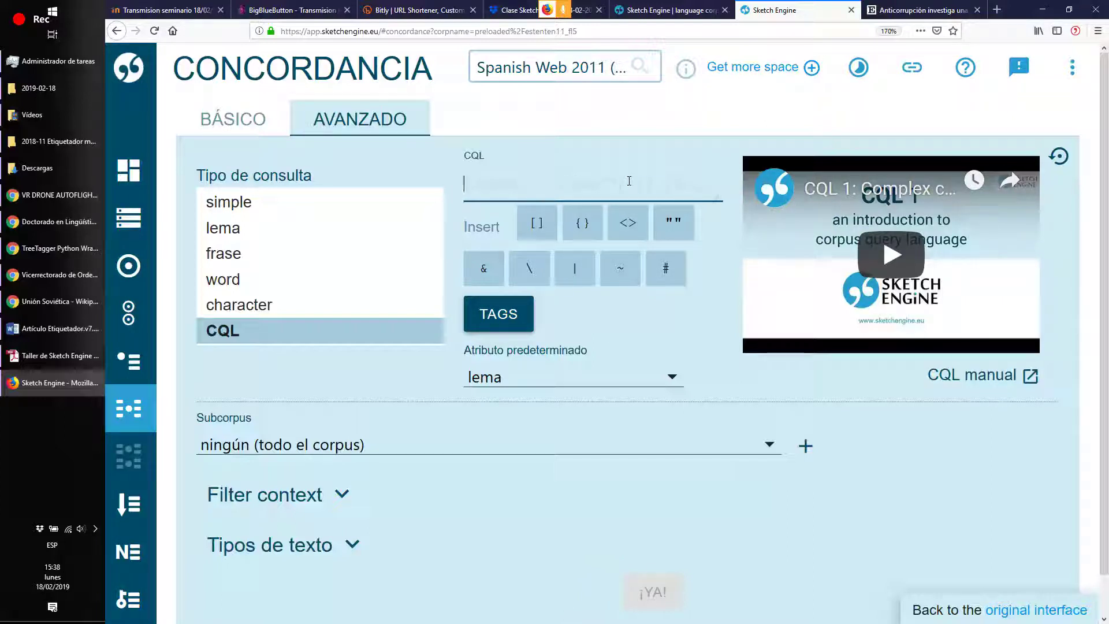
pyautogui.click(537, 223)
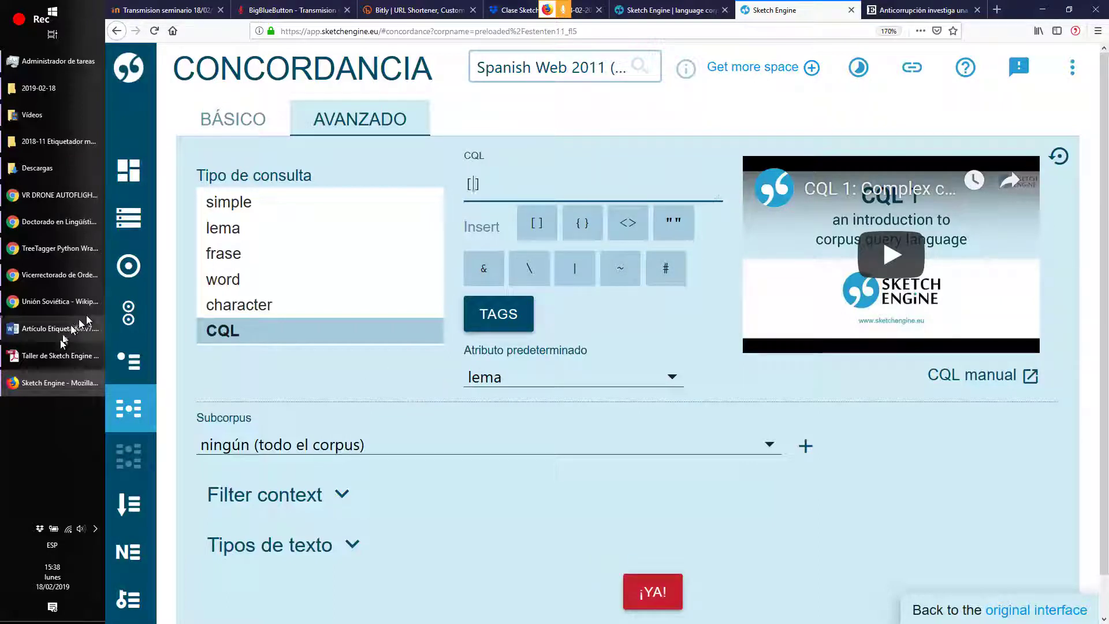
# - Switch to the Taller de Sketch Engine PDF in Adobe Acrobat and find its CQL concordance section with the example expressions
pyautogui.click(51, 355)
pyautogui.scroll(-20, 226, 296)
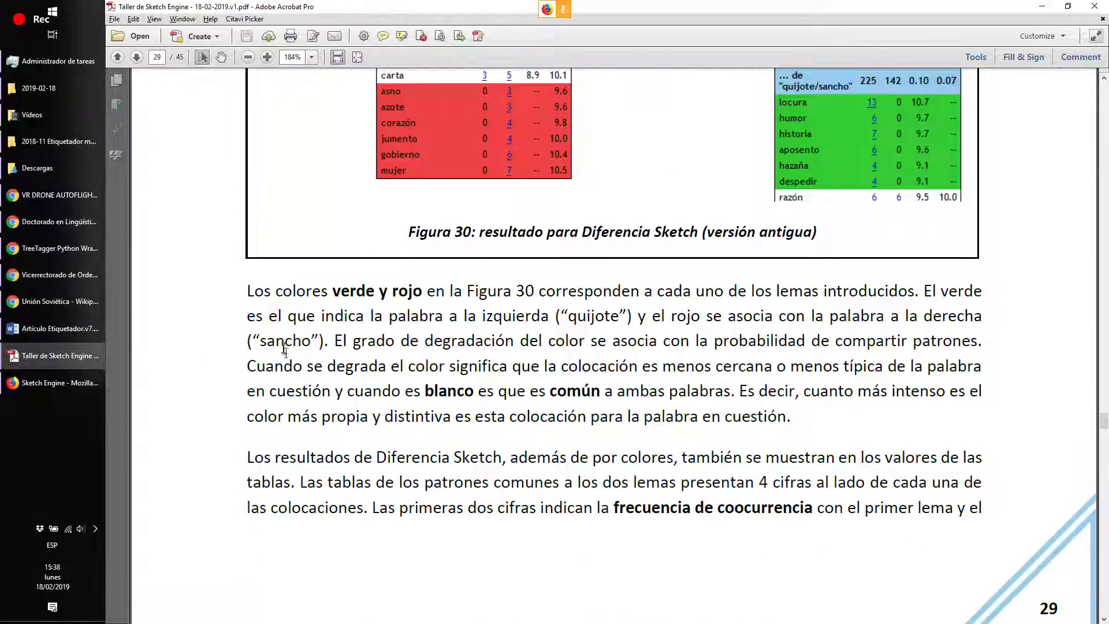
pyautogui.scroll(-20, 292, 343)
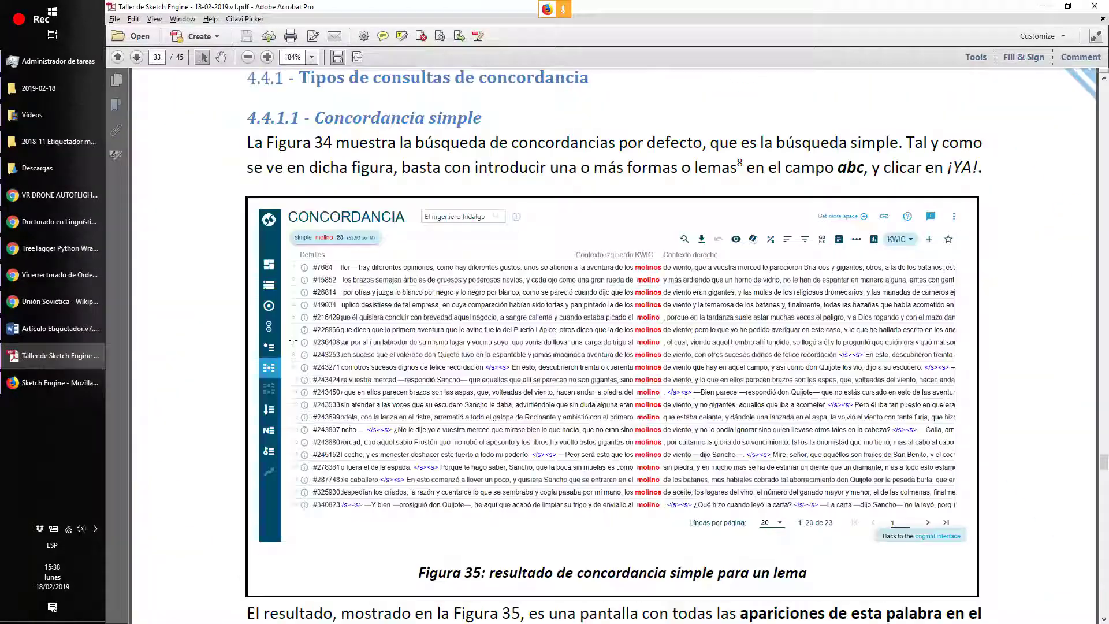
pyautogui.hotkey('ctrl', 'f')
pyautogui.write('cql')
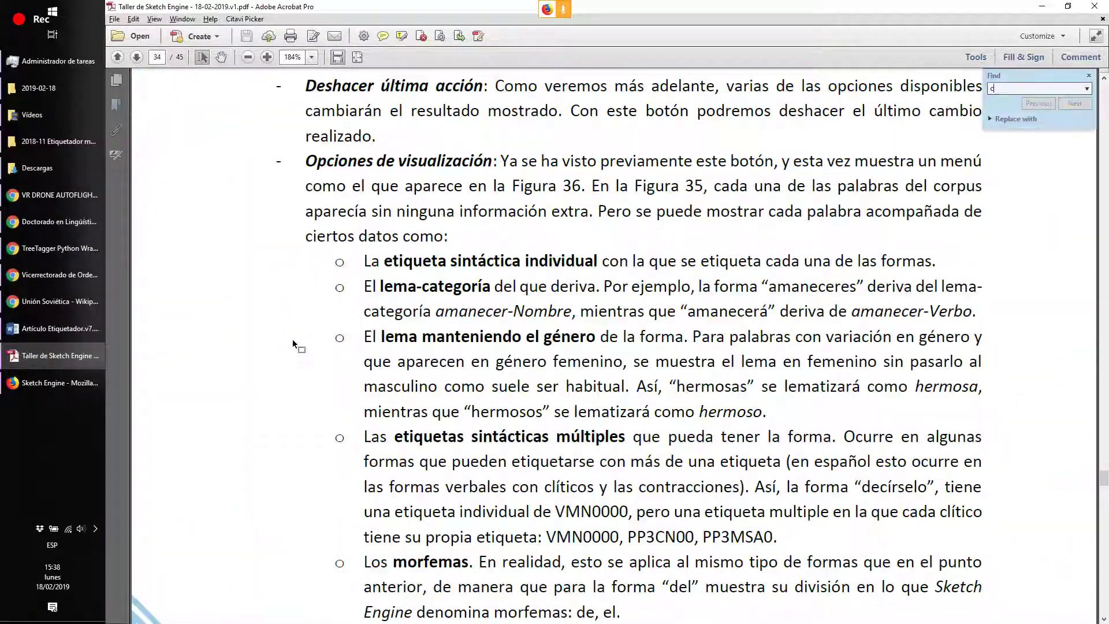
pyautogui.press('Return')
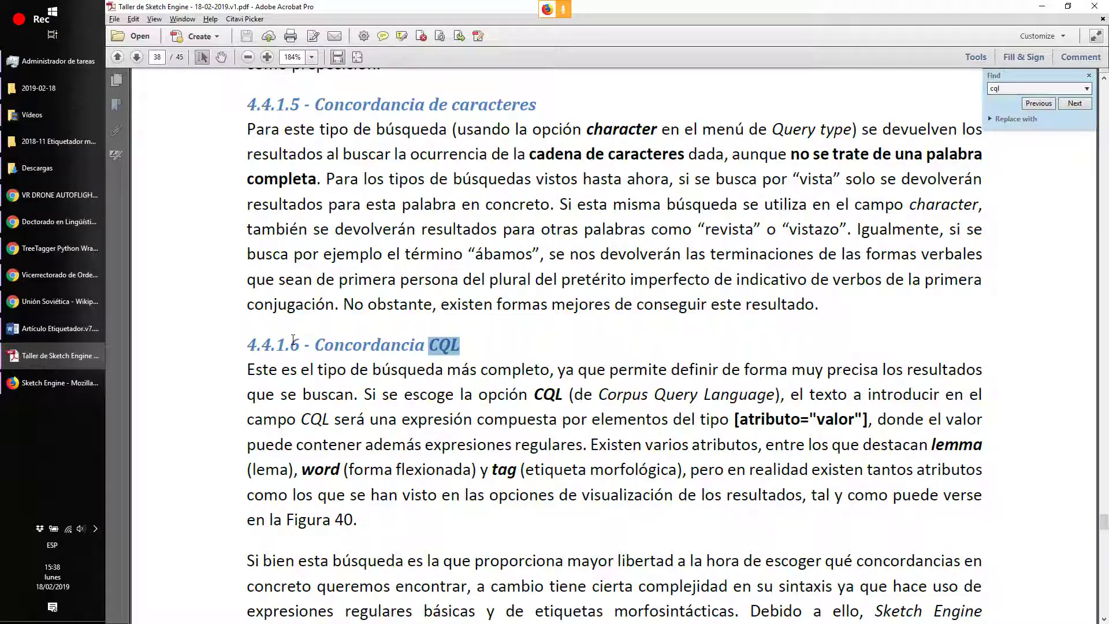
pyautogui.scroll(-8, 315, 364)
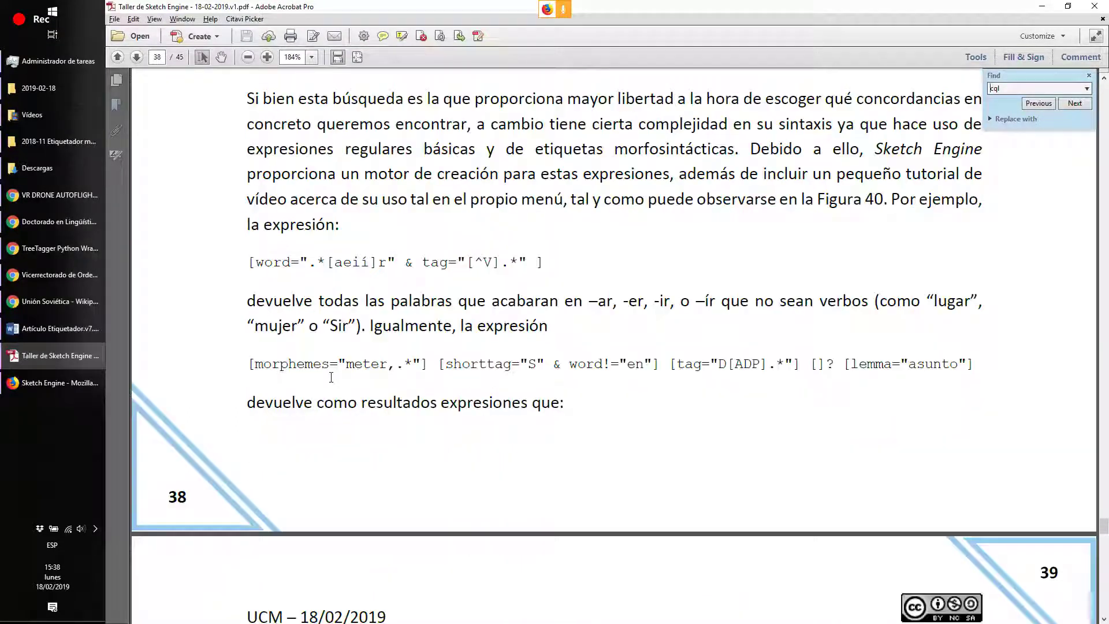
# - Copy [word=".*[aeií]r" & tag="[^V].*" ] from the PDF into Sketch Engine's CQL query, replacing the brackets and removing the space before the final bracket
pyautogui.doubleClick(309, 263)
pyautogui.click(309, 263)
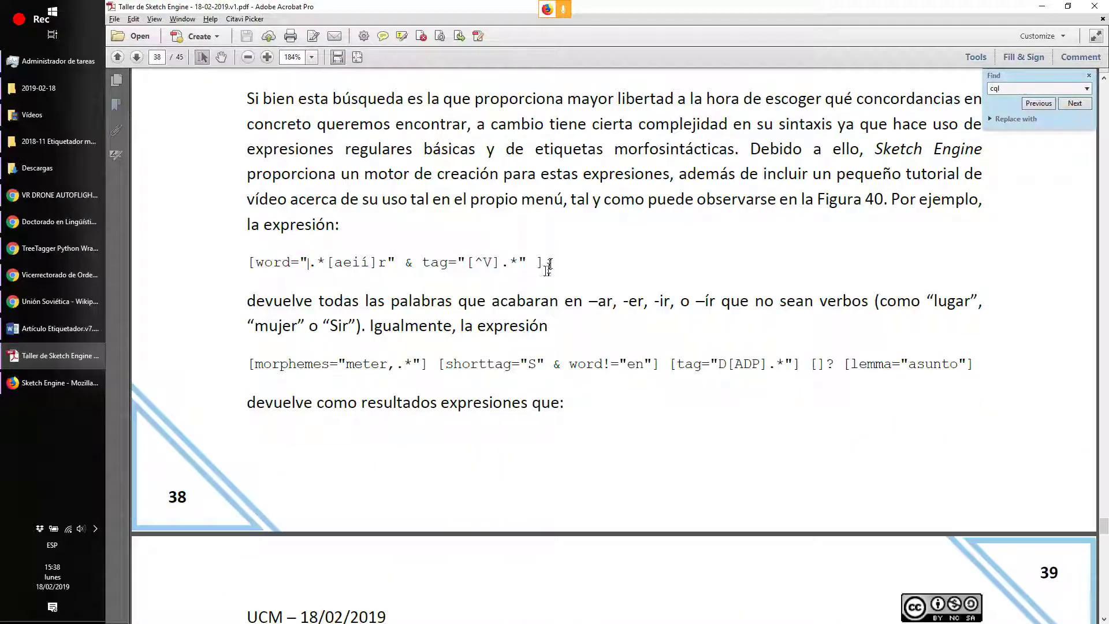
pyautogui.moveTo(548, 267); pyautogui.dragTo(240, 263)
pyautogui.hotkey('ctrl', 'c')
pyautogui.hotkey('alt', 'Tab')
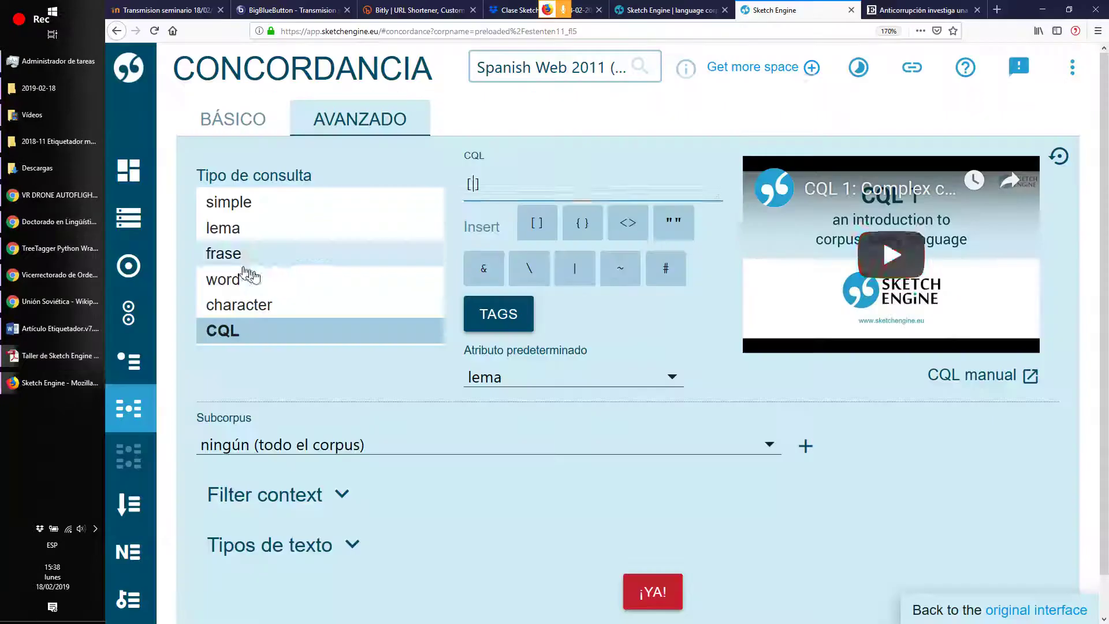
pyautogui.tripleClick(501, 194)
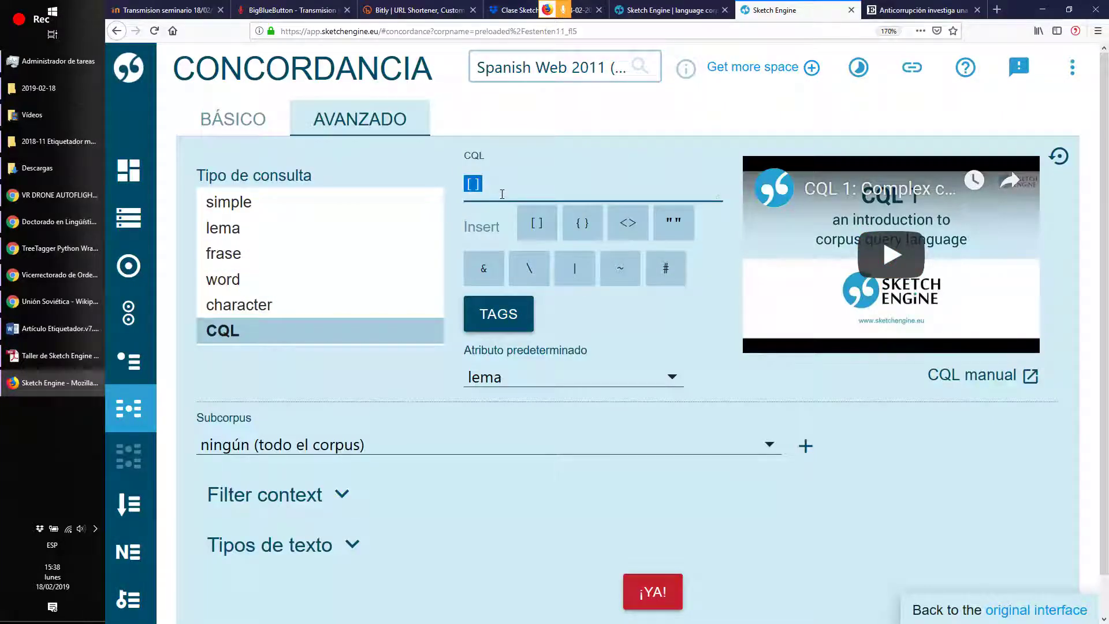
pyautogui.hotkey('ctrl', 'v')
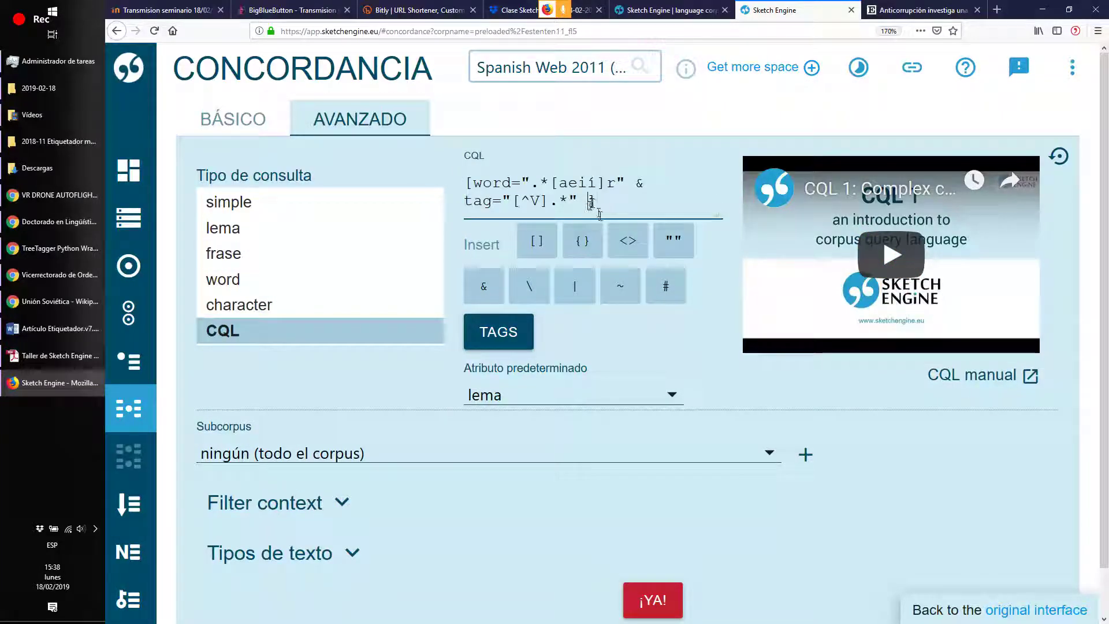
pyautogui.press('BackSpace')
# - Examine the enclosing brackets and the tag part of the CQL expression, along with the available default attributes
pyautogui.moveTo(465, 183); pyautogui.dragTo(473, 184)
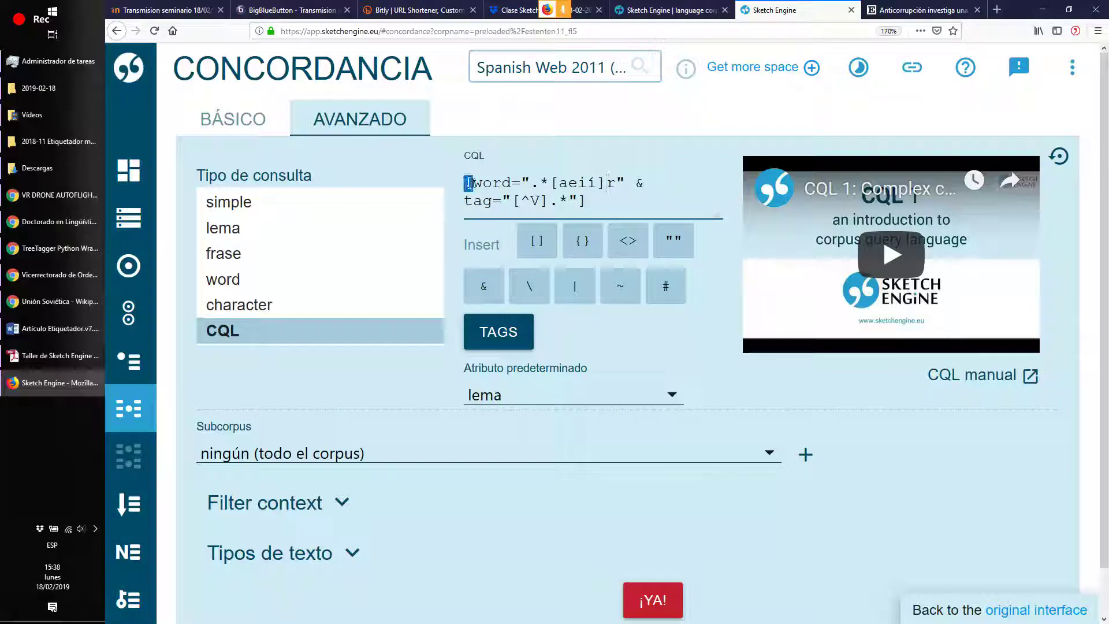
pyautogui.moveTo(578, 201); pyautogui.dragTo(584, 202)
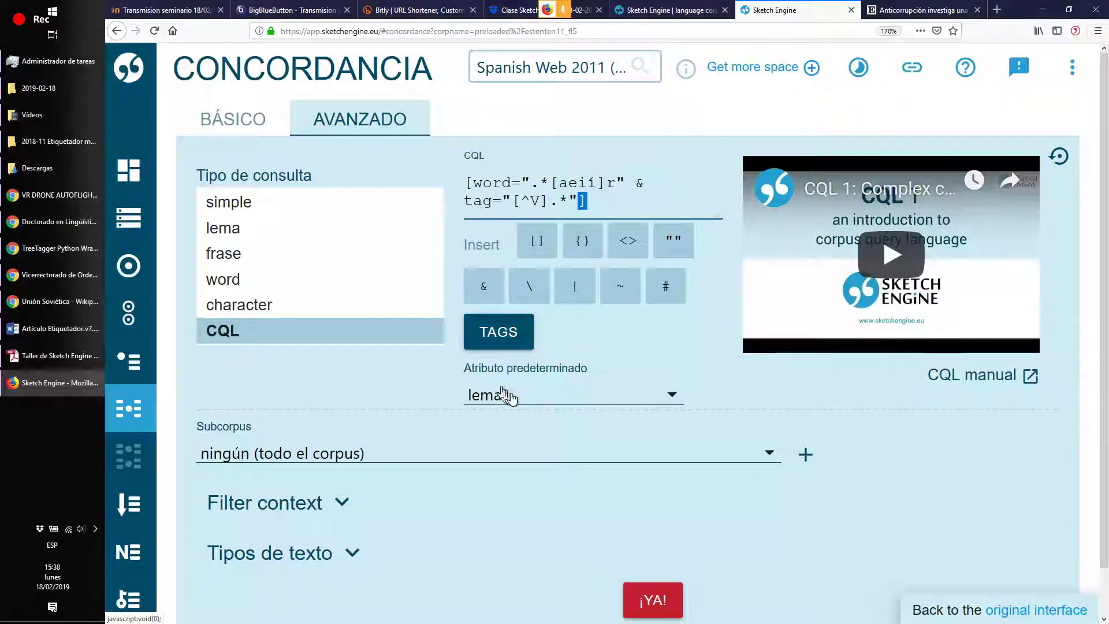
pyautogui.click(673, 396)
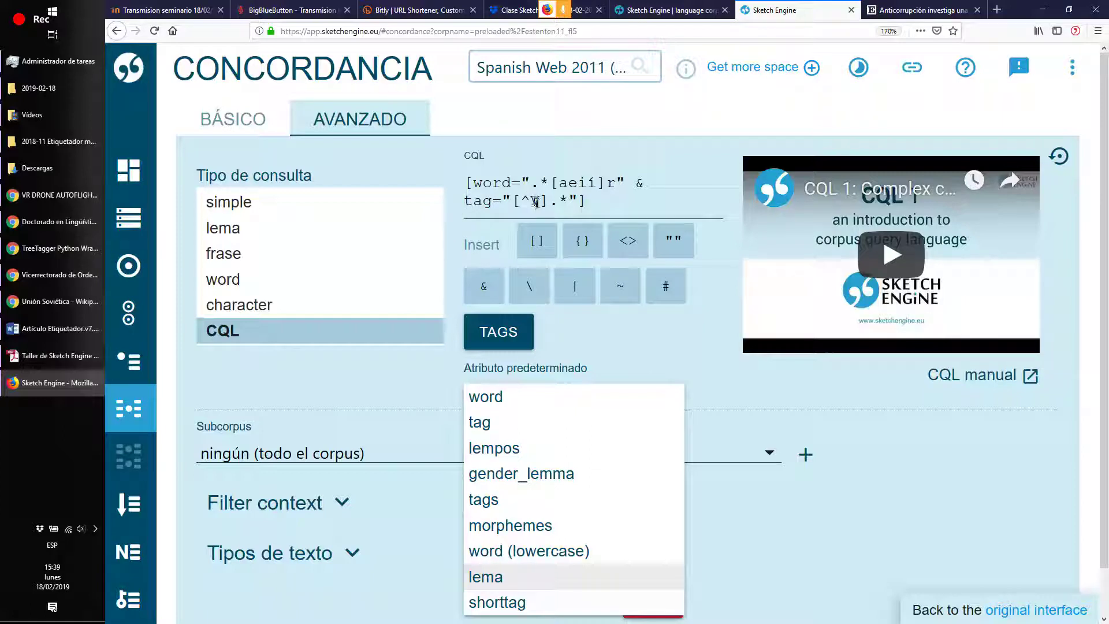
pyautogui.click(513, 202)
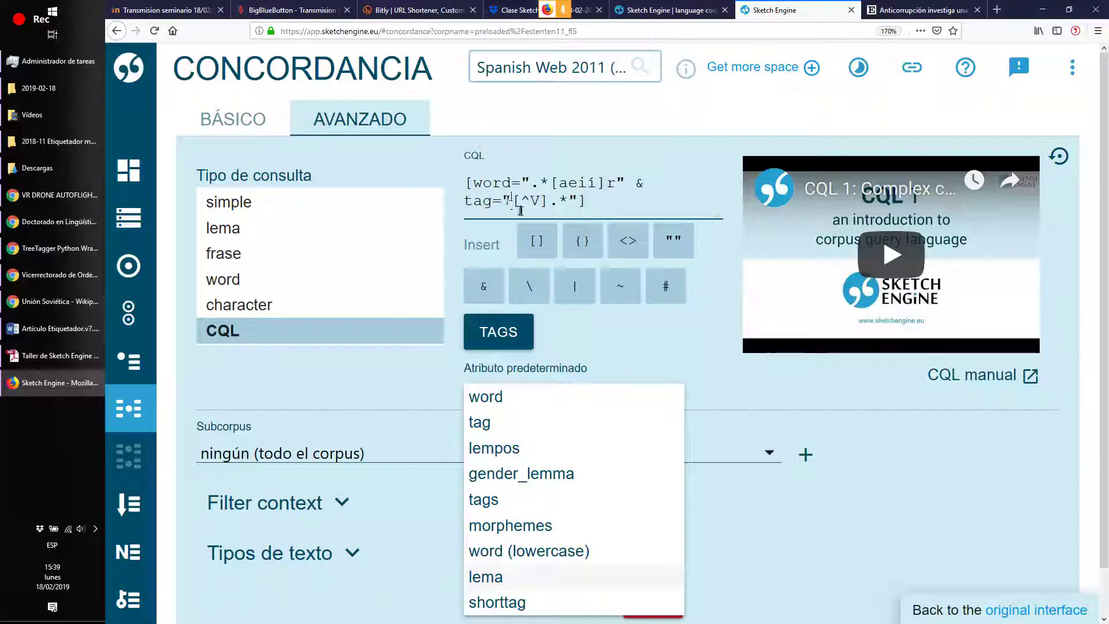
# - Keep lema as the default attribute and run the CQL concordance search on the whole Spanish Web 2011 corpus
pyautogui.click(521, 200)
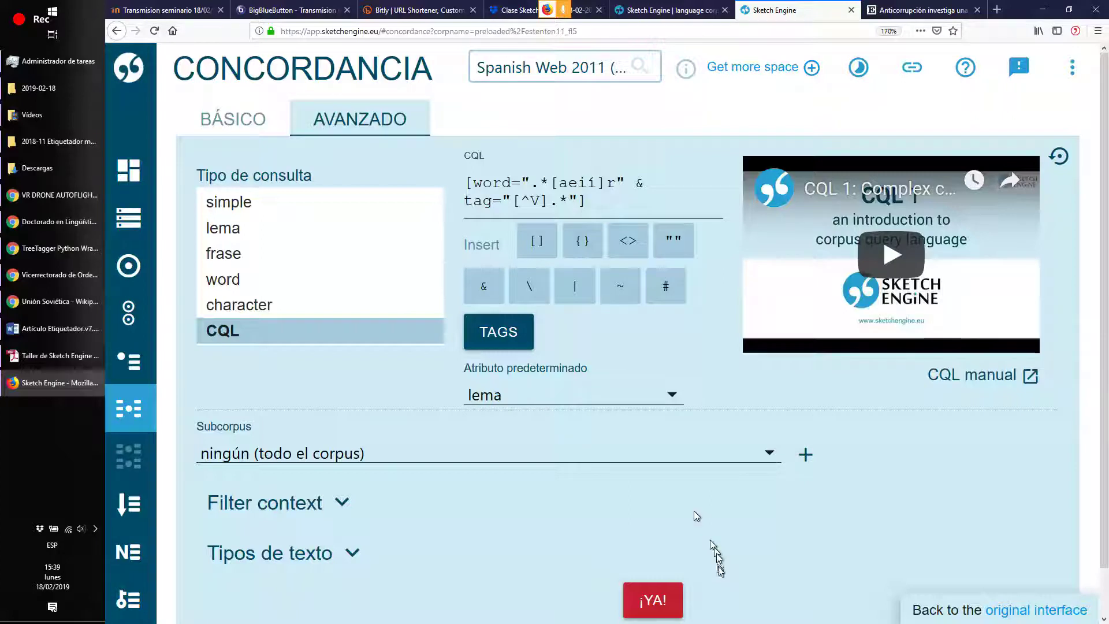
pyautogui.click(662, 613)
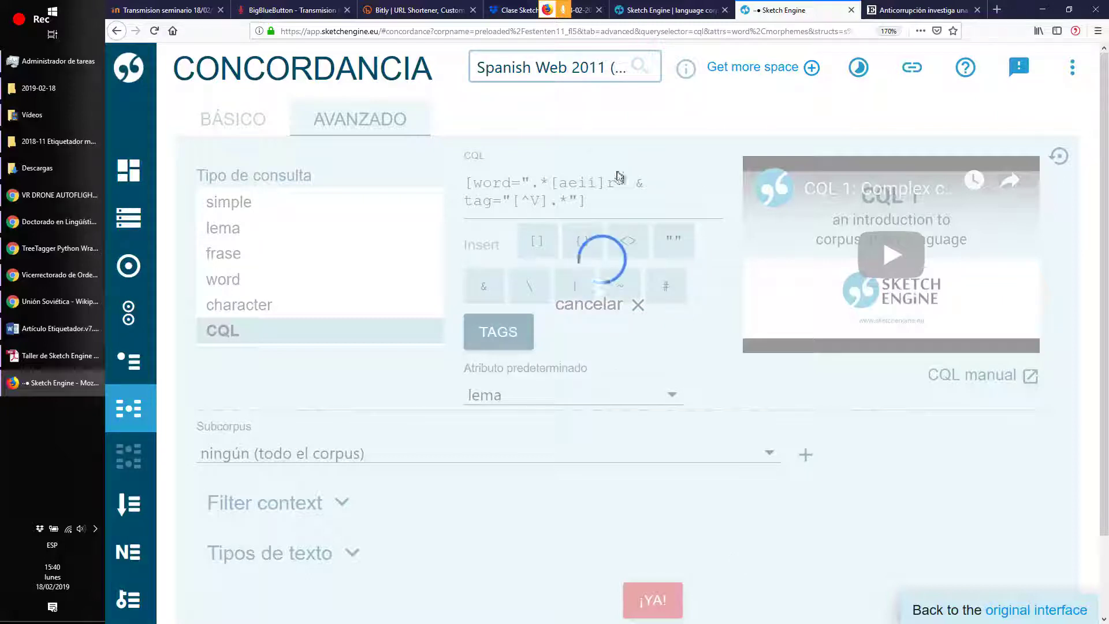
# - Select the second example expression, from [morphemes="meter,.*"] through [lemma="asunto"], in the Adobe Acrobat PDF, and return to Sketch Engine in Firefox
pyautogui.click(35, 355)
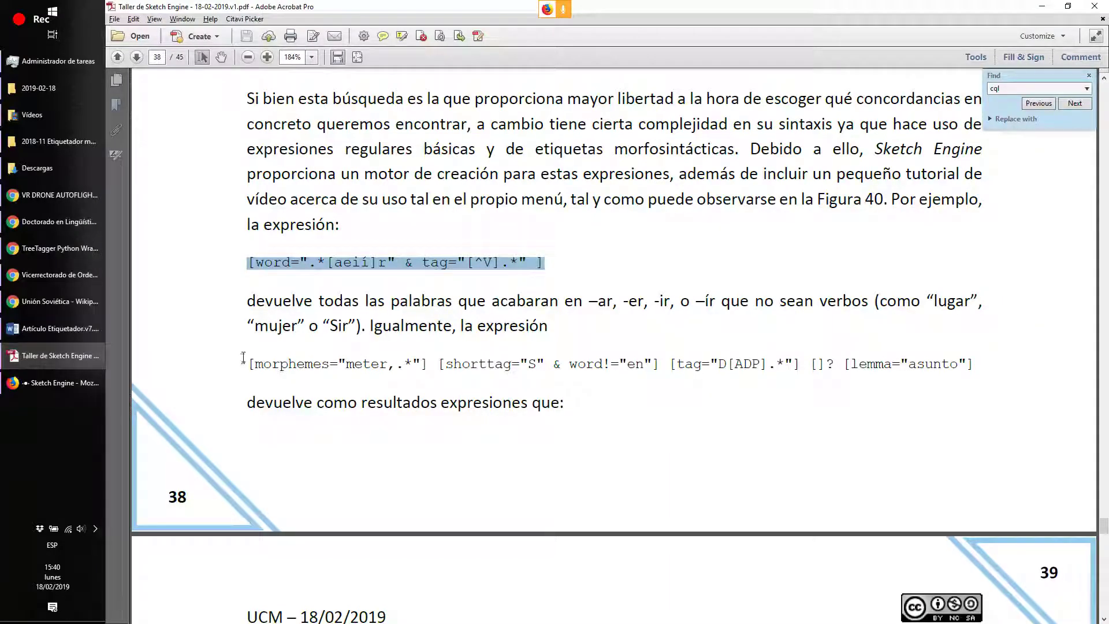
pyautogui.moveTo(247, 363); pyautogui.dragTo(975, 353)
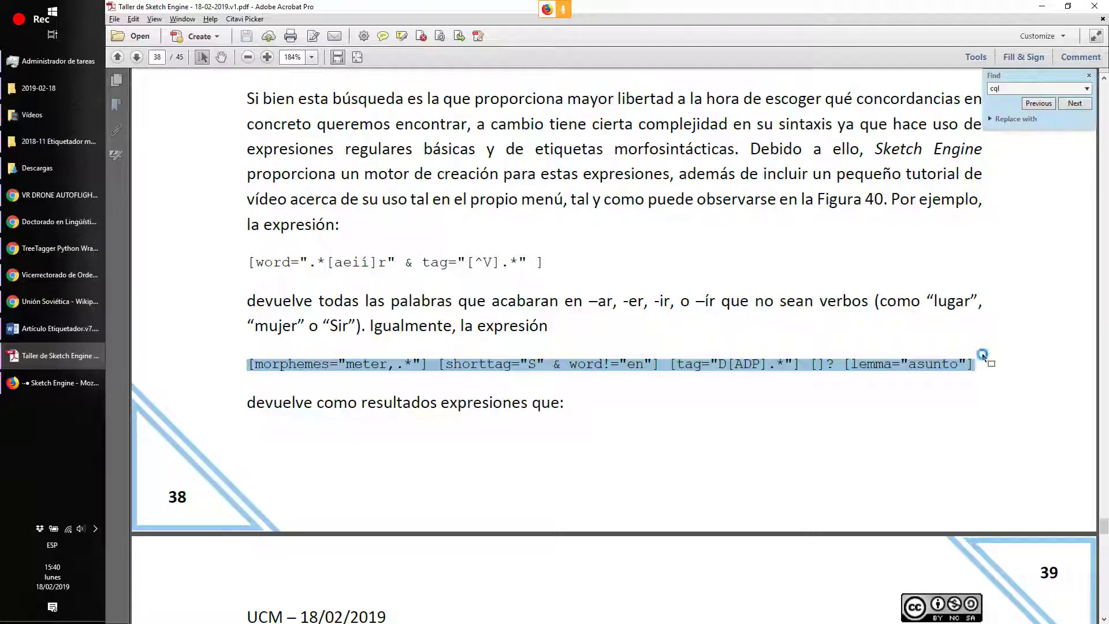
pyautogui.click(40, 358)
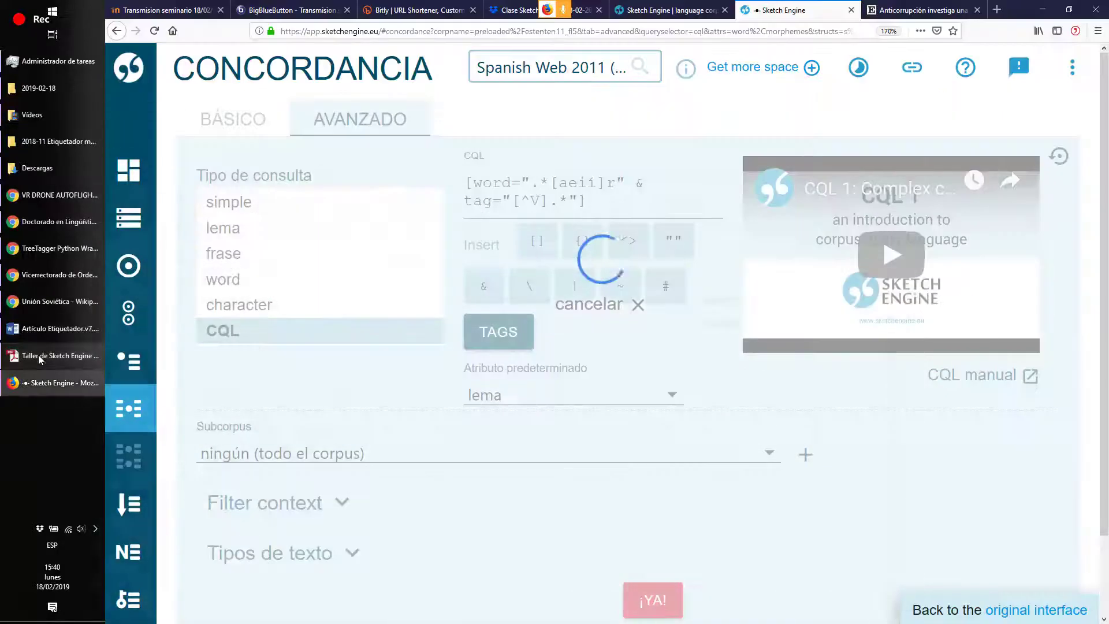
pyautogui.moveTo(133, 563)
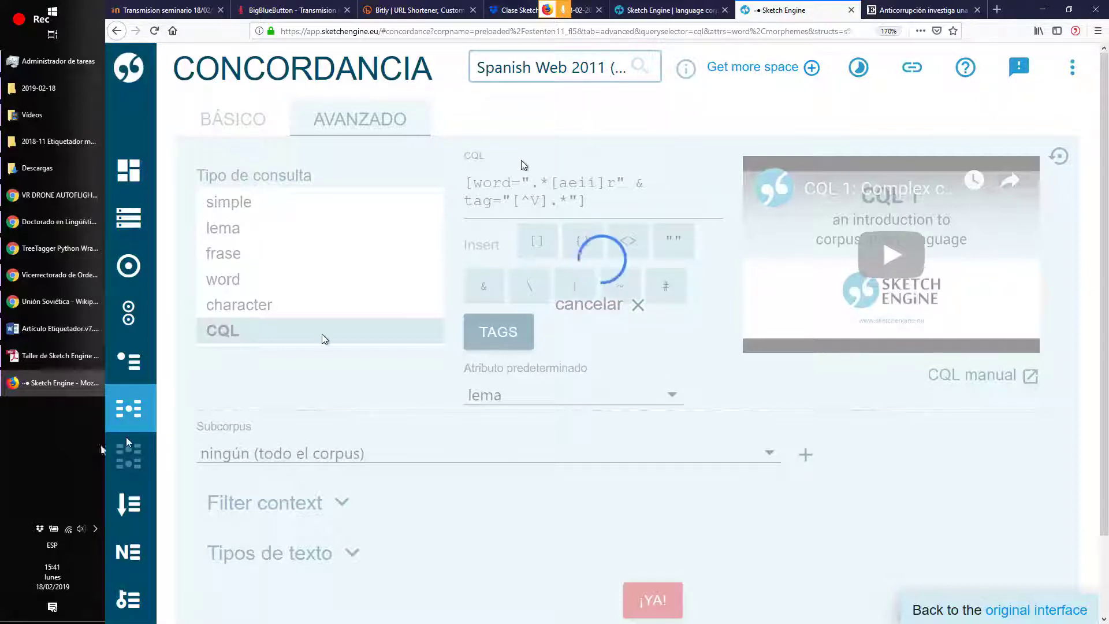
# - Switch back to the PDF in Adobe Acrobat and highlight morphemes= at the start of the second CQL example expression
pyautogui.click(33, 359)
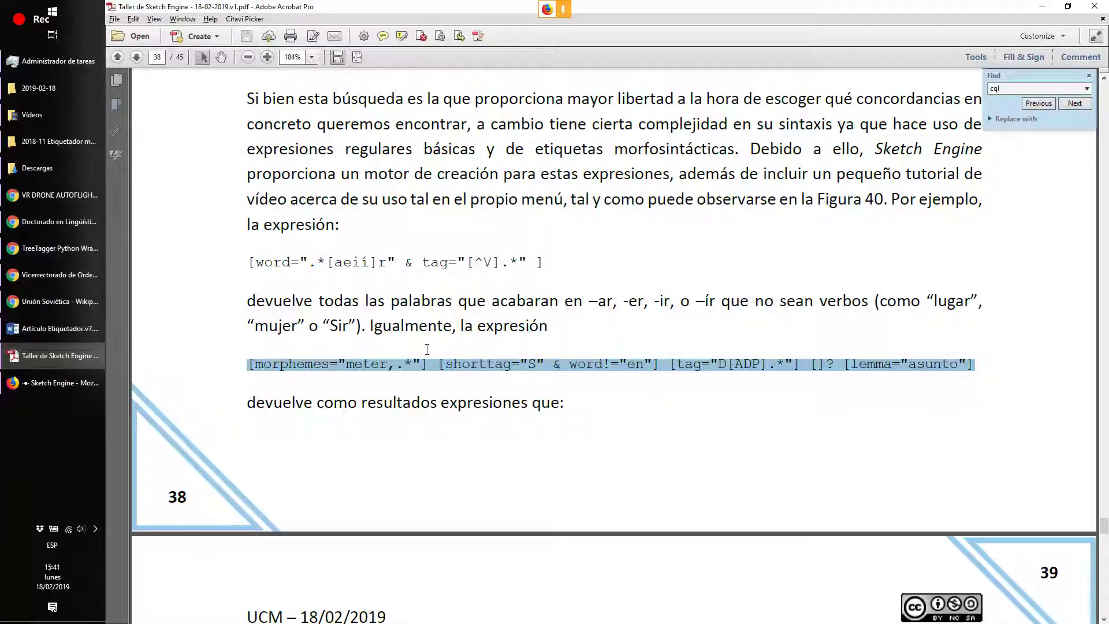
pyautogui.scroll(4, 427, 354)
pyautogui.moveTo(627, 618); pyautogui.dragTo(564, 620)
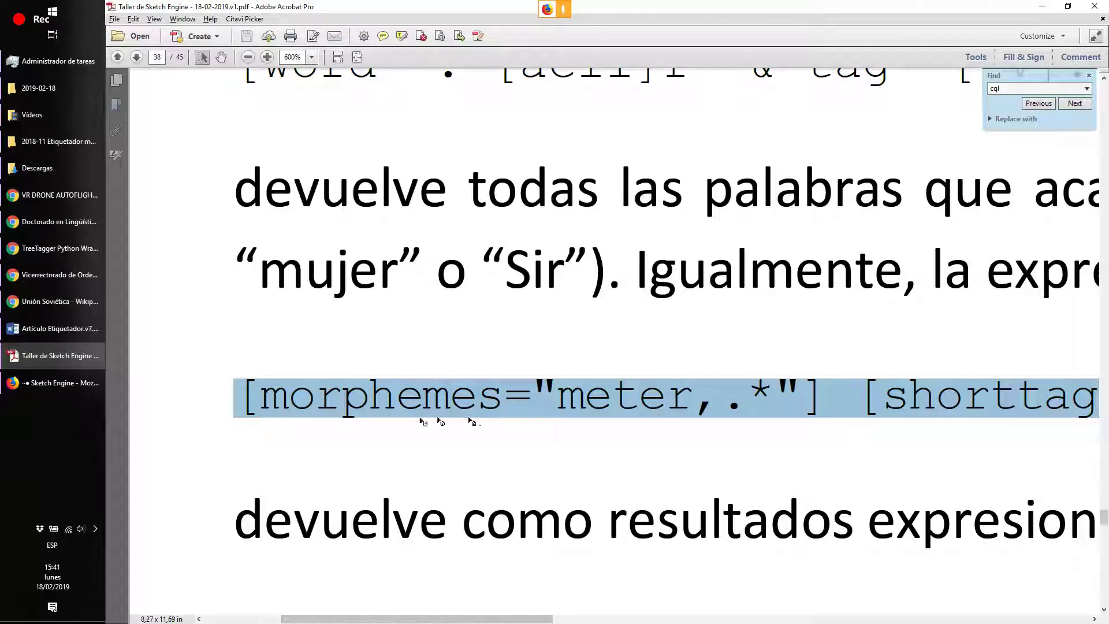
pyautogui.click(379, 387)
pyautogui.doubleClick(380, 389)
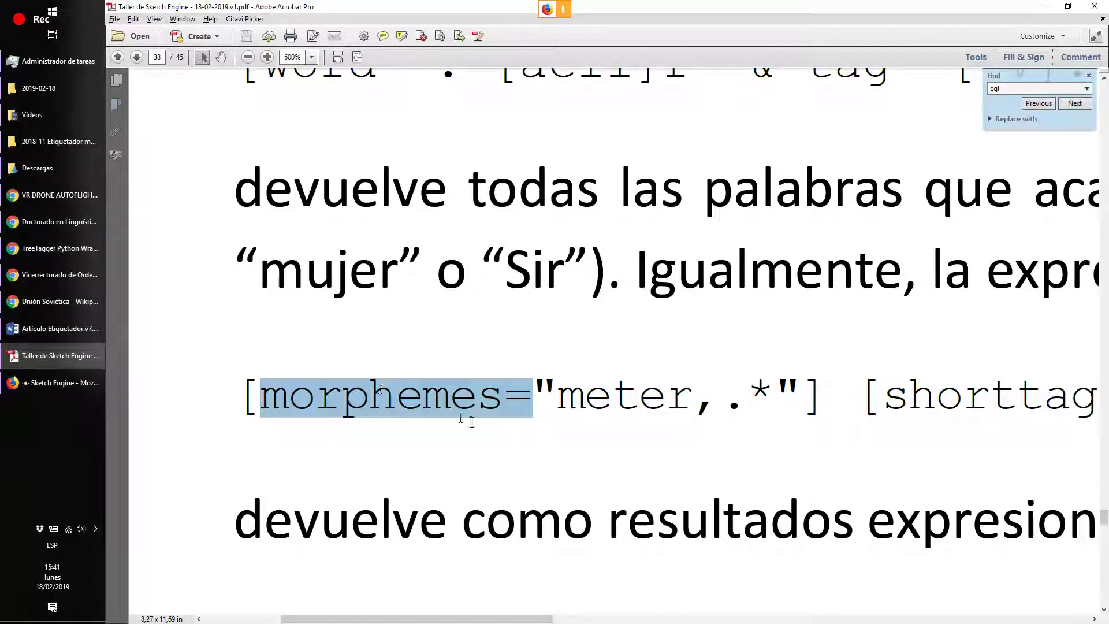